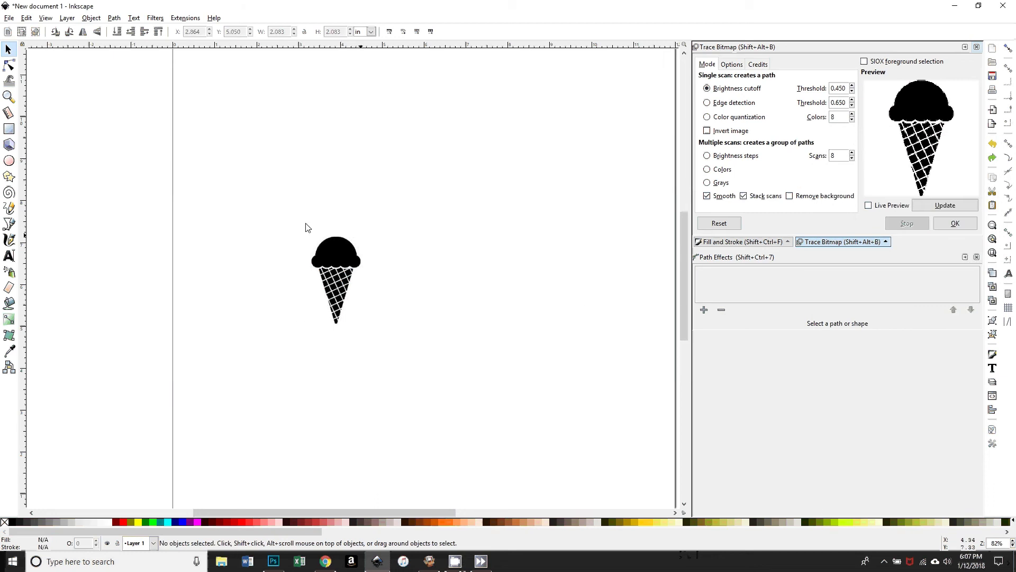
Move the ice-cream bitmap left and enlarge it to about 8.4 inches.
drag(337, 274, 295, 268)
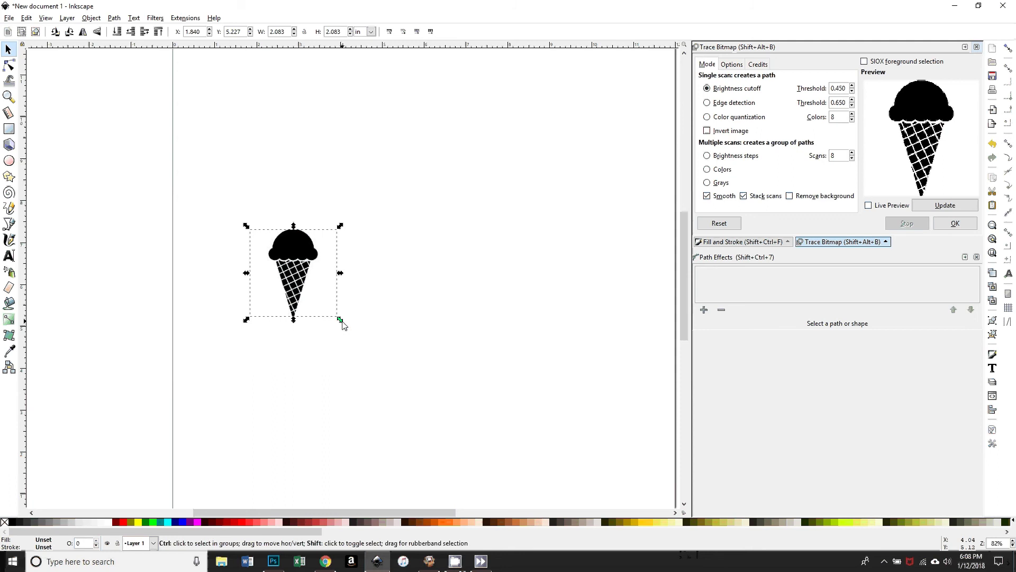
drag(340, 320, 464, 443)
drag(313, 344, 313, 379)
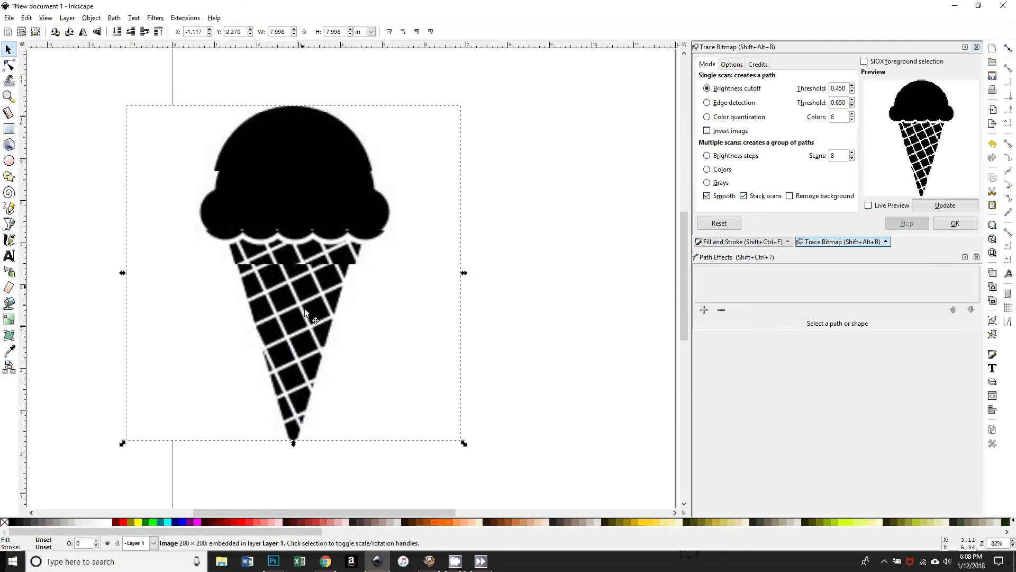
drag(463, 479, 472, 488)
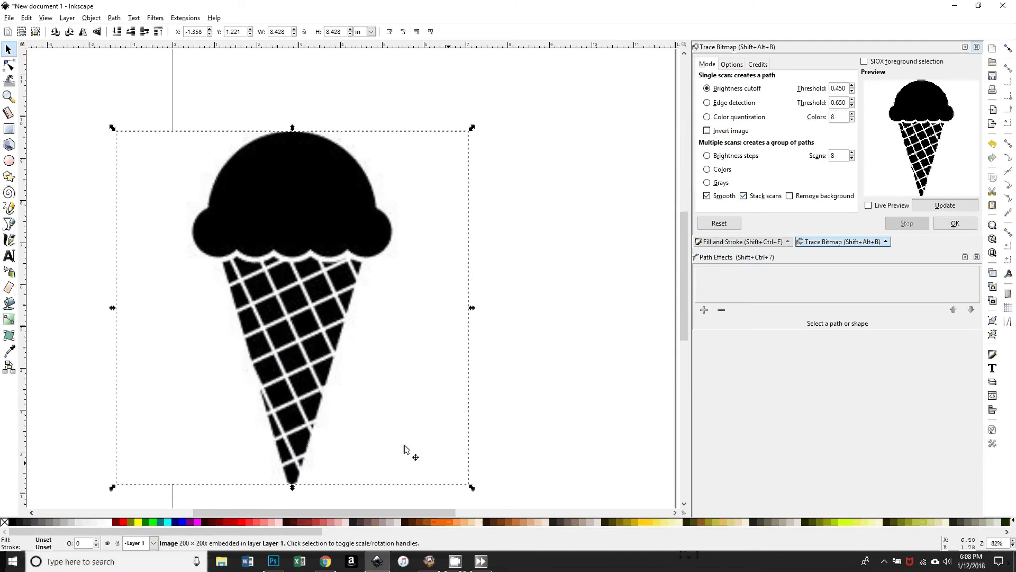
drag(312, 268, 309, 251)
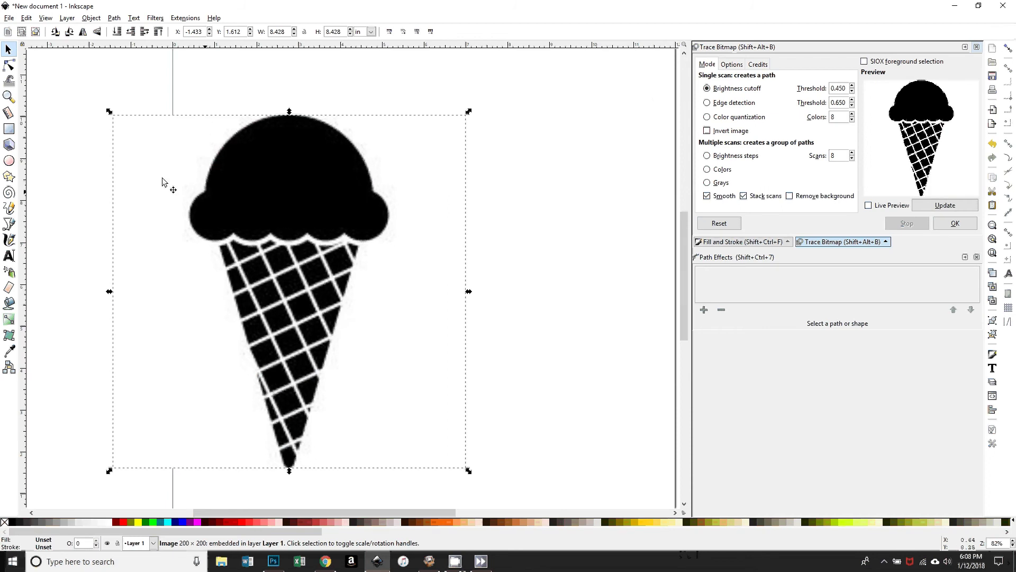
Trace the bitmap into a black vector path using Brightness cutoff (threshold 0.450).
click(114, 19)
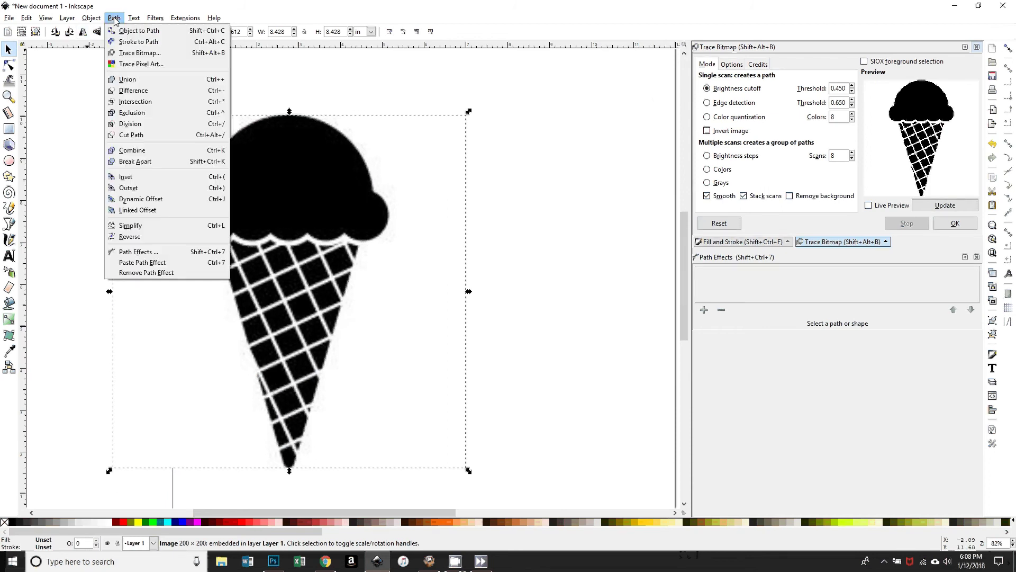
click(140, 53)
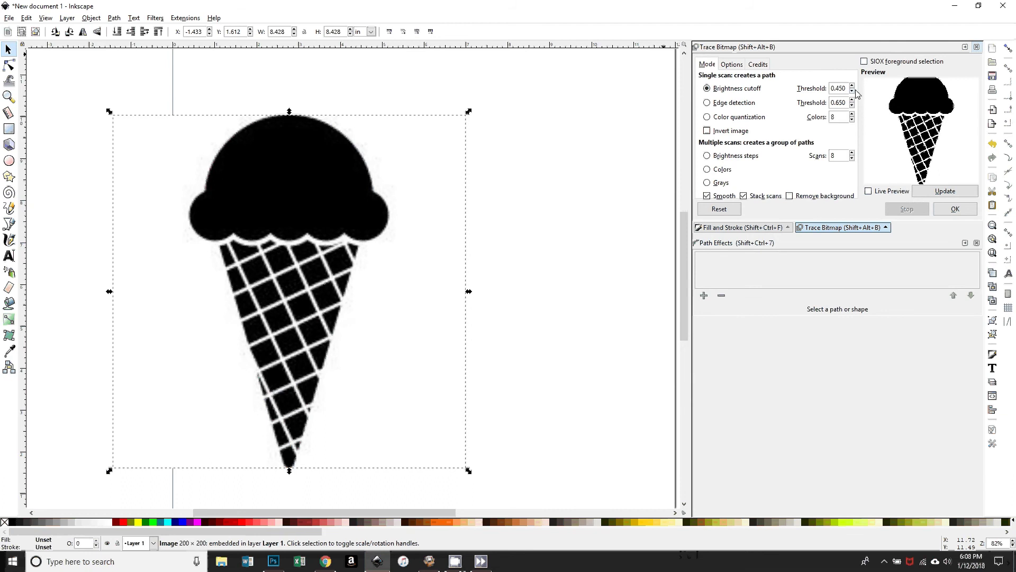
click(954, 209)
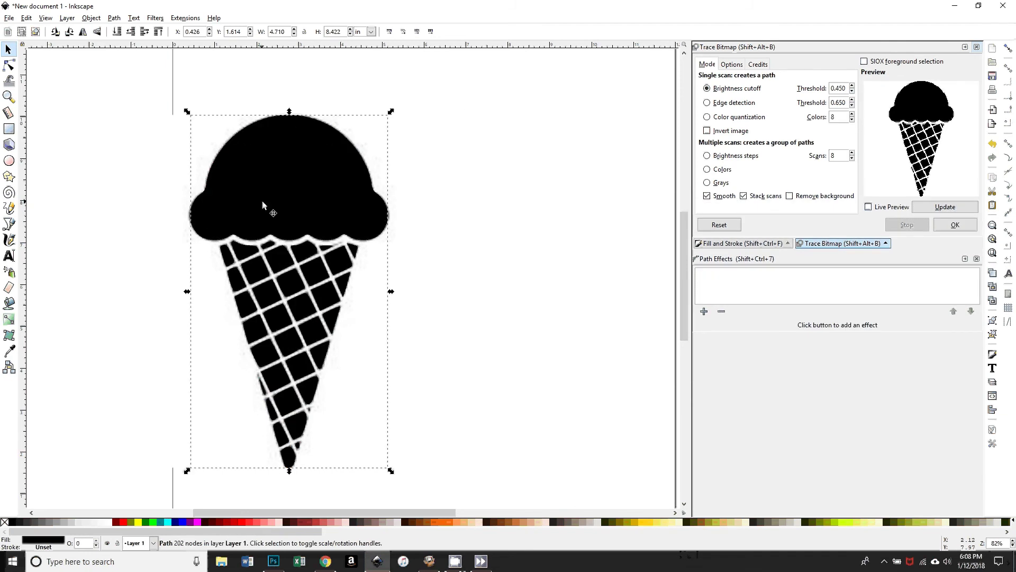
Delete the original bitmap and put the traced vector cone in its place.
mouse_move(262, 201)
mouse_down()
mouse_move(440, 208)
mouse_move(487, 194)
mouse_move(483, 202)
mouse_up()
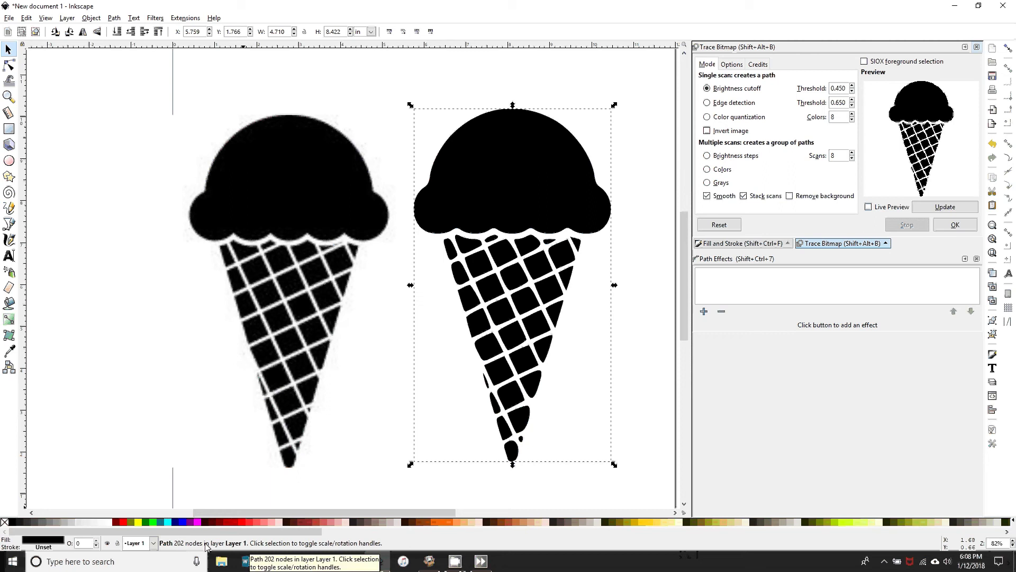
click(288, 231)
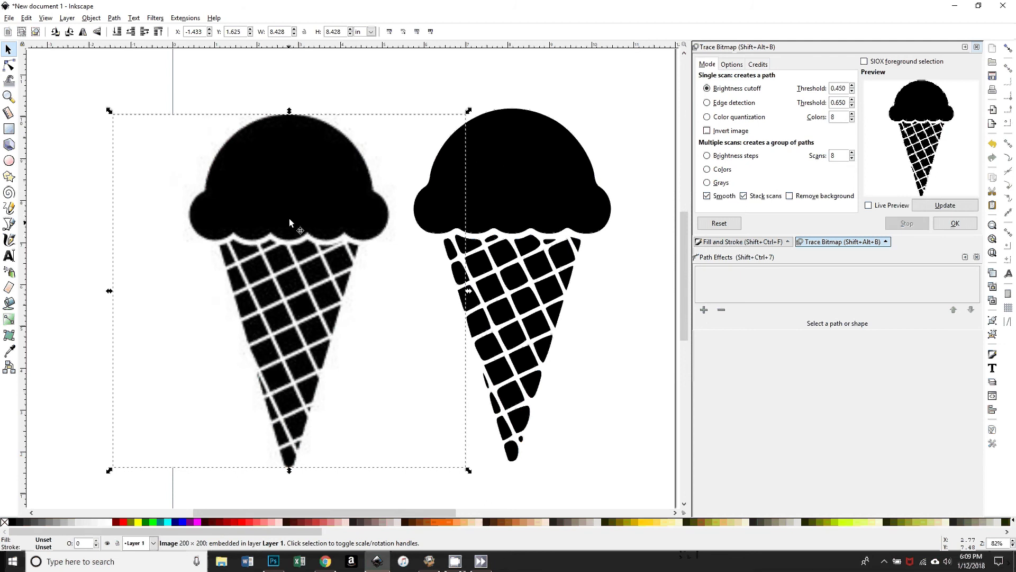
drag(289, 218, 226, 204)
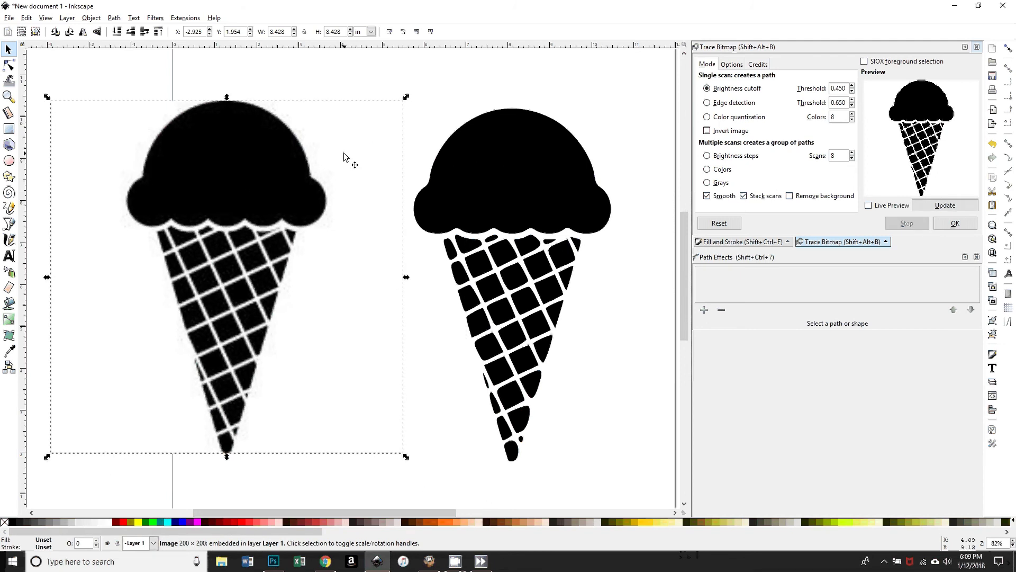
key(Delete)
mouse_move(480, 172)
mouse_down()
mouse_move(386, 204)
mouse_move(282, 187)
mouse_move(287, 227)
mouse_up()
Paint-bucket fill the scoop area with magenta (#FF00FF), creating a new 28-node path.
click(452, 291)
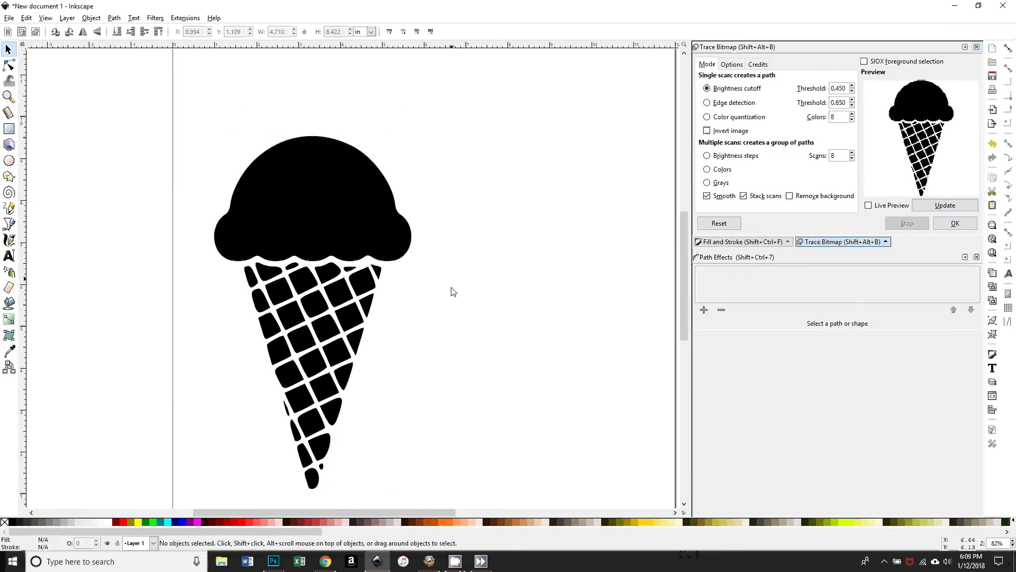
click(340, 223)
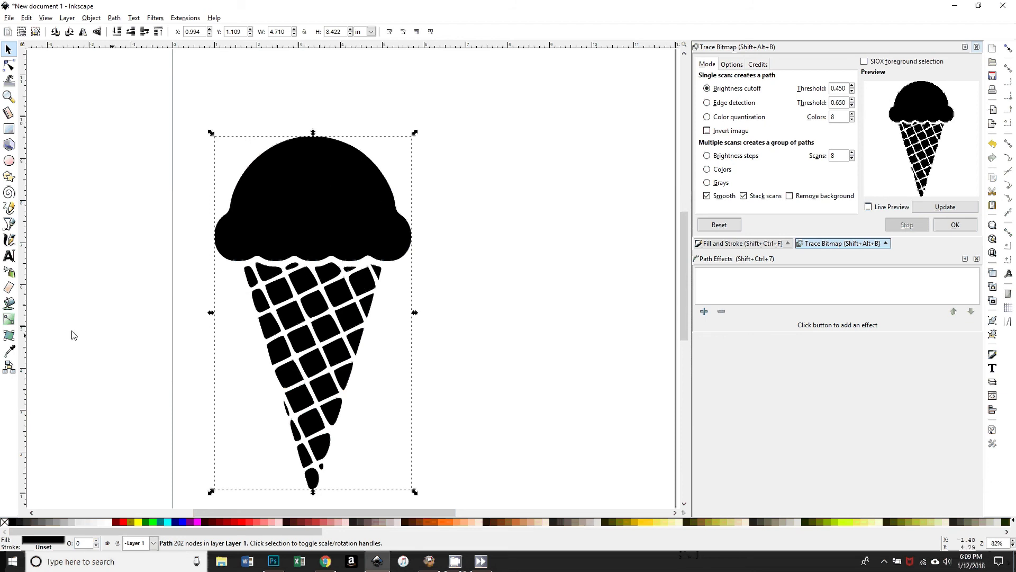
click(9, 303)
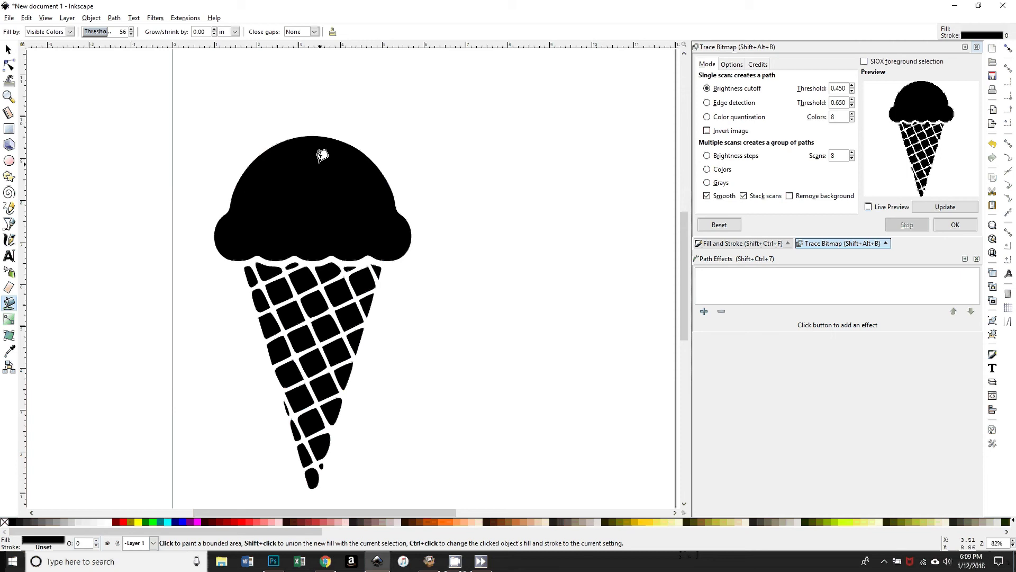
click(198, 522)
key(ctrl+z)
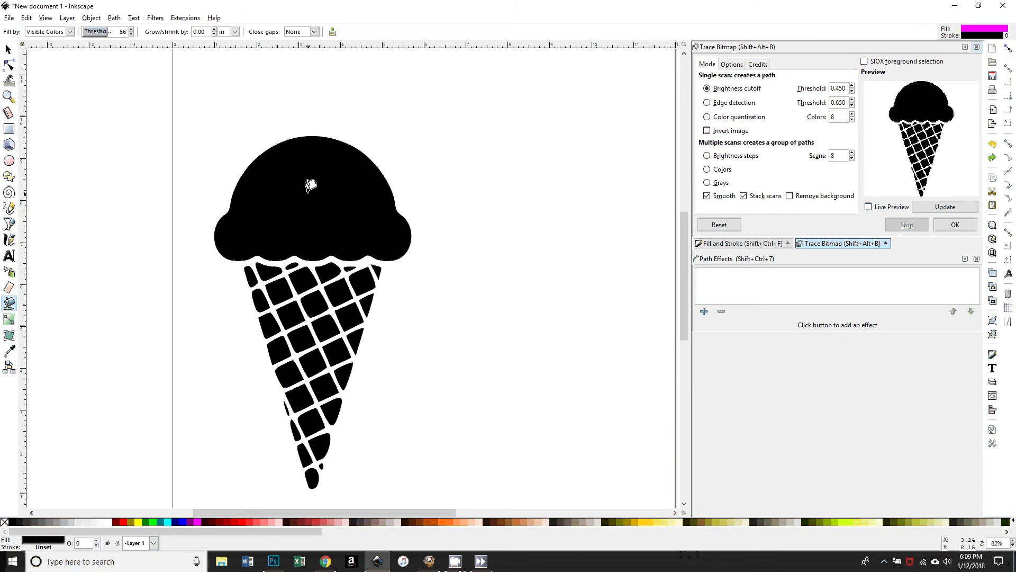
click(309, 179)
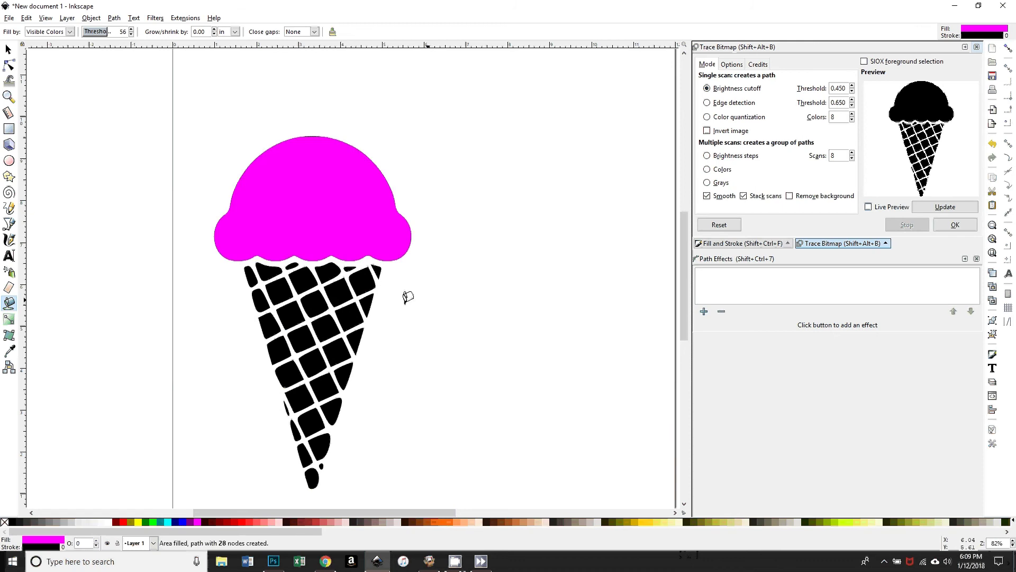
Move the magenta scoop above the black one and remove the fill from both shapes.
click(9, 49)
click(328, 199)
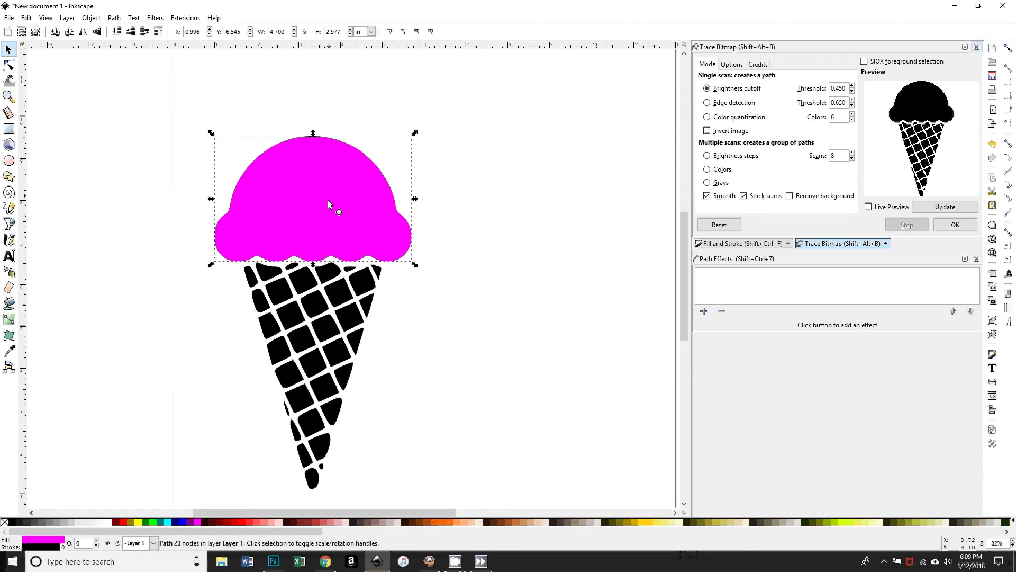
drag(328, 199, 327, 126)
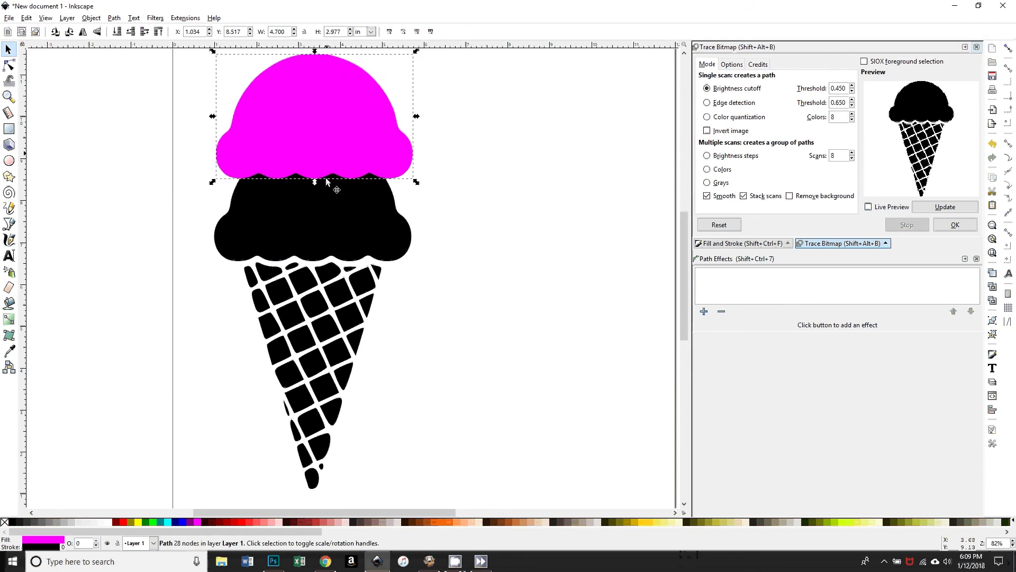
shift+click(325, 236)
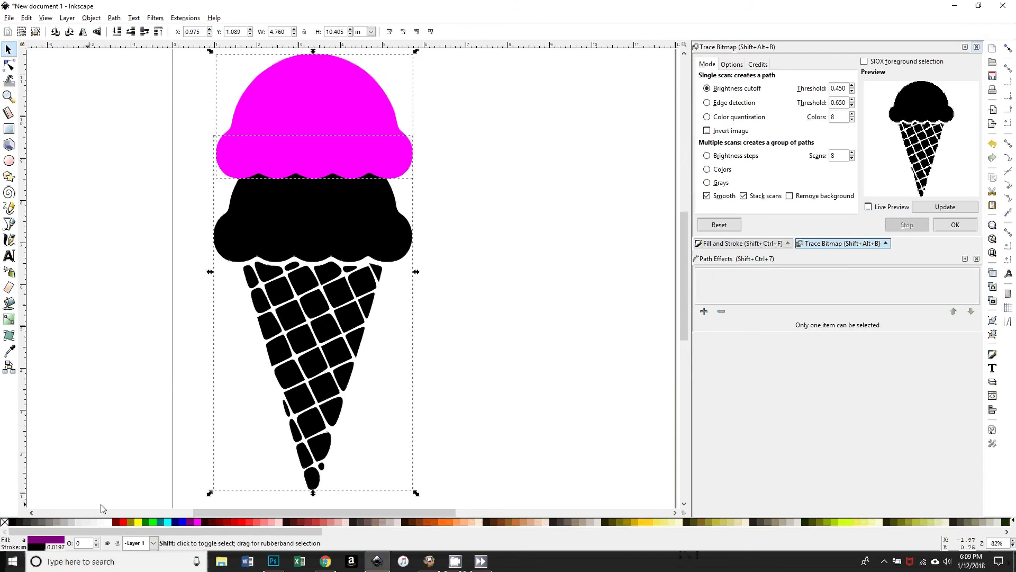
click(4, 522)
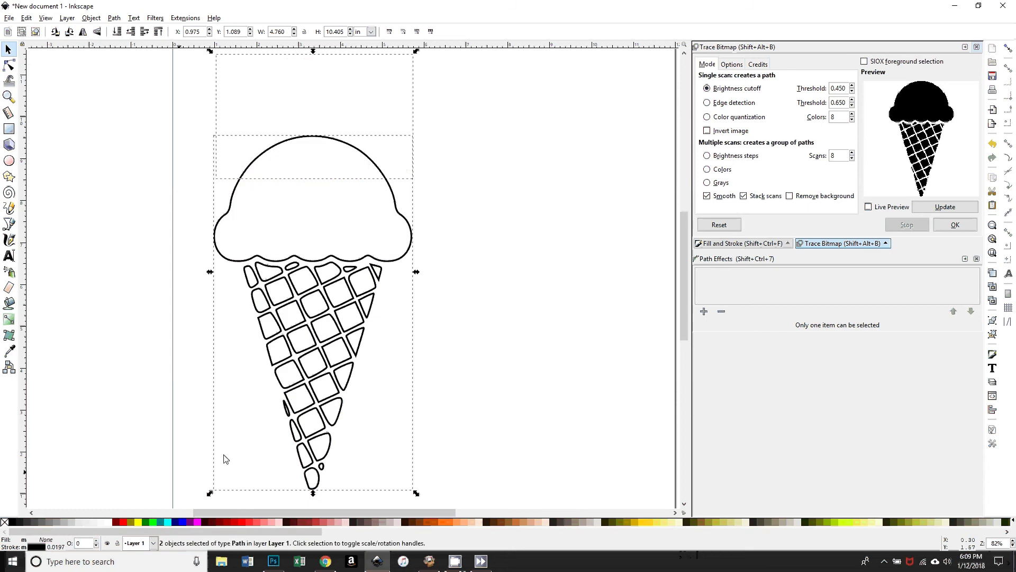
scroll(285, 449, up, 4)
click(233, 187)
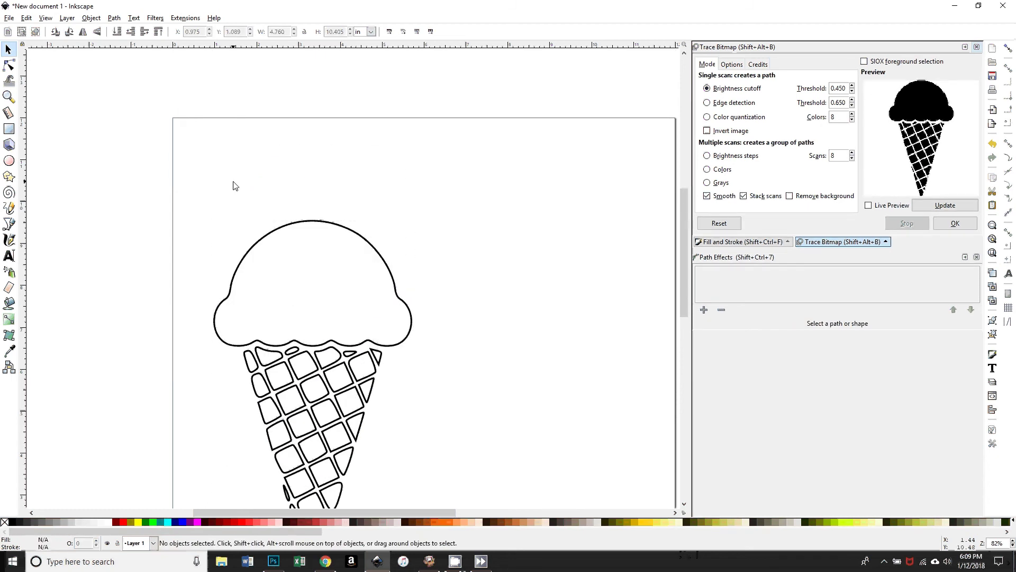
Give the top scoop shape a 3 px stroke width.
drag(215, 136, 415, 277)
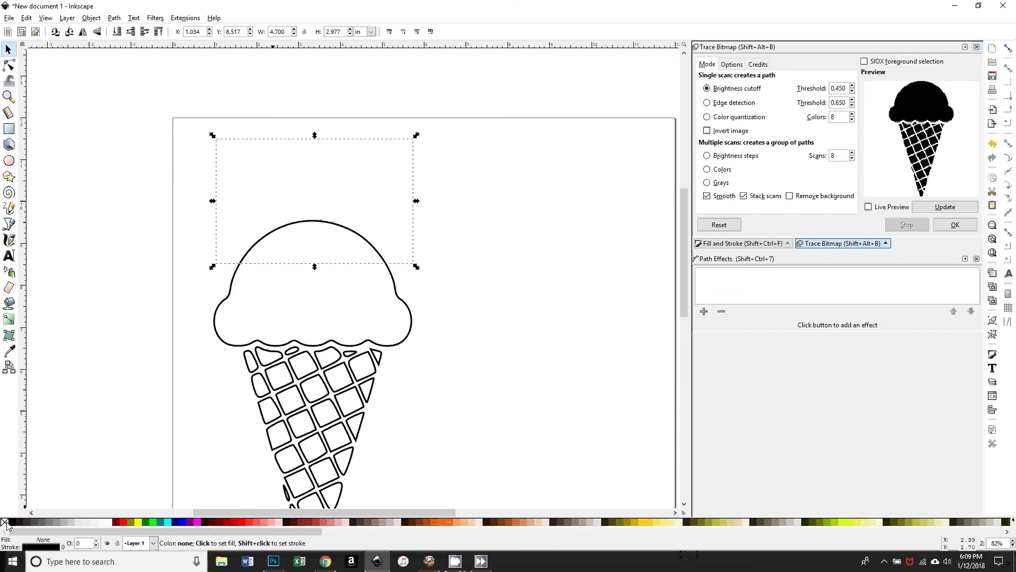
key(ctrl+shift+f)
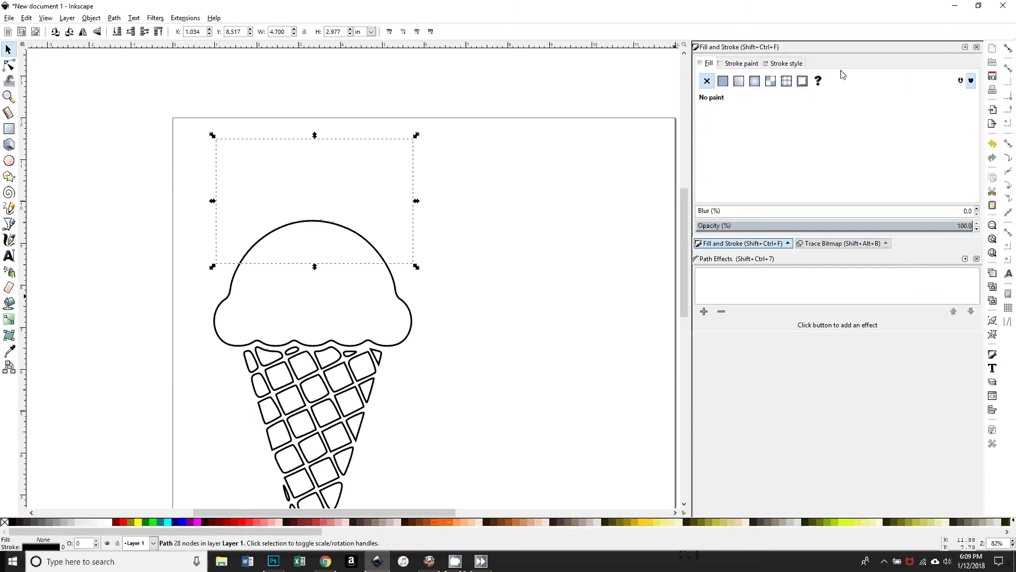
click(799, 63)
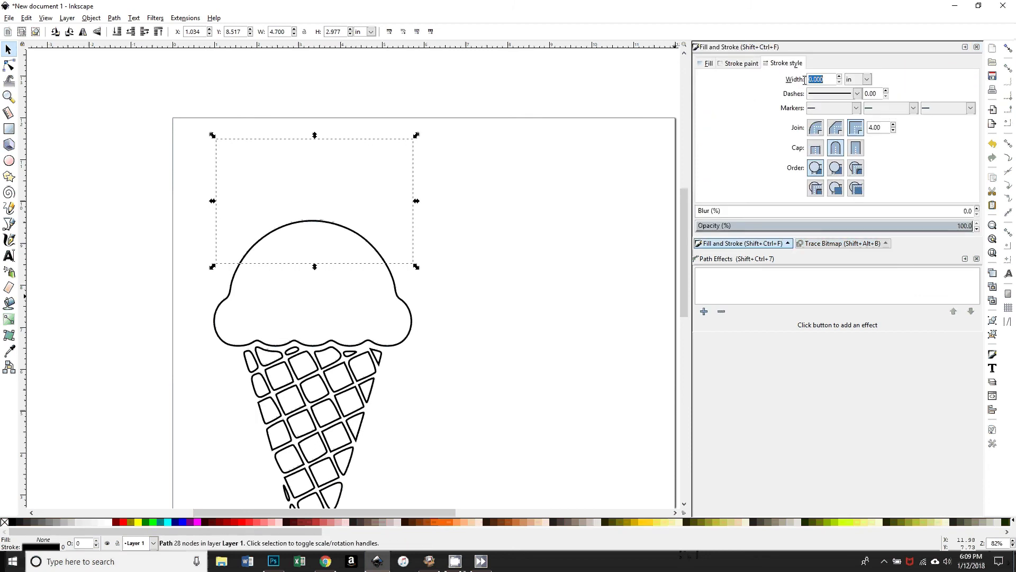
click(867, 79)
click(857, 132)
text(5)
key(Return)
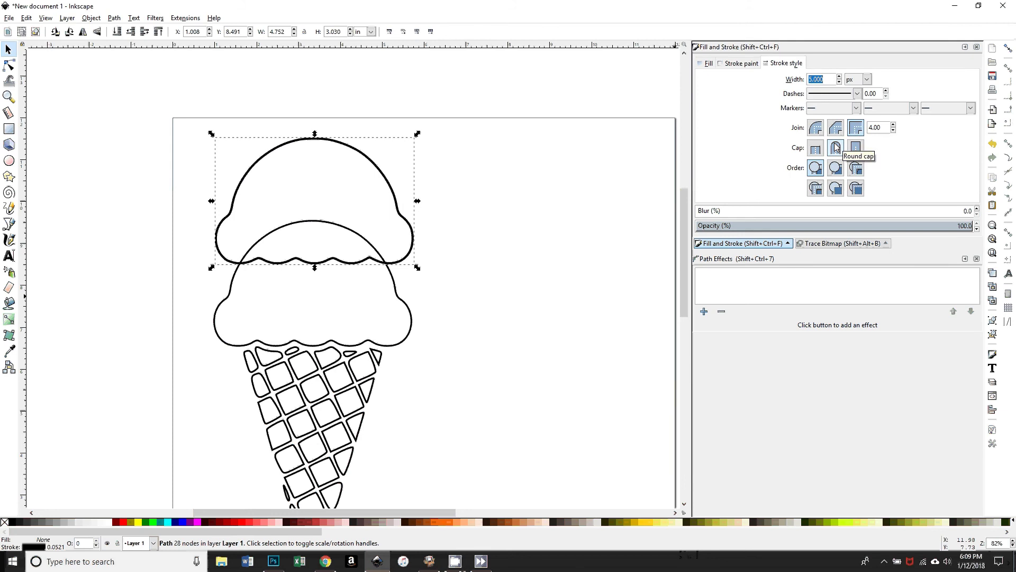
text(3)
key(Return)
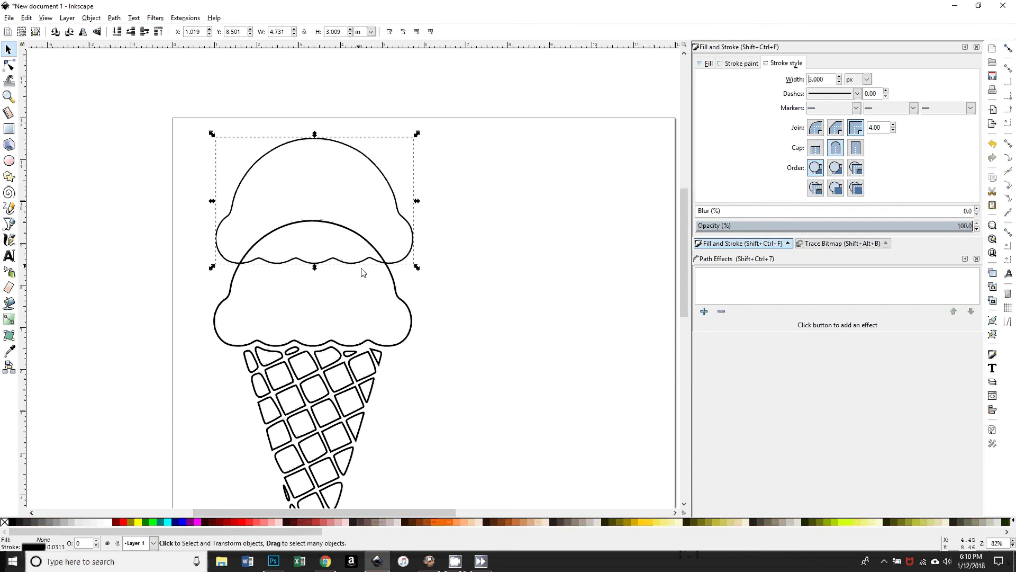
click(462, 306)
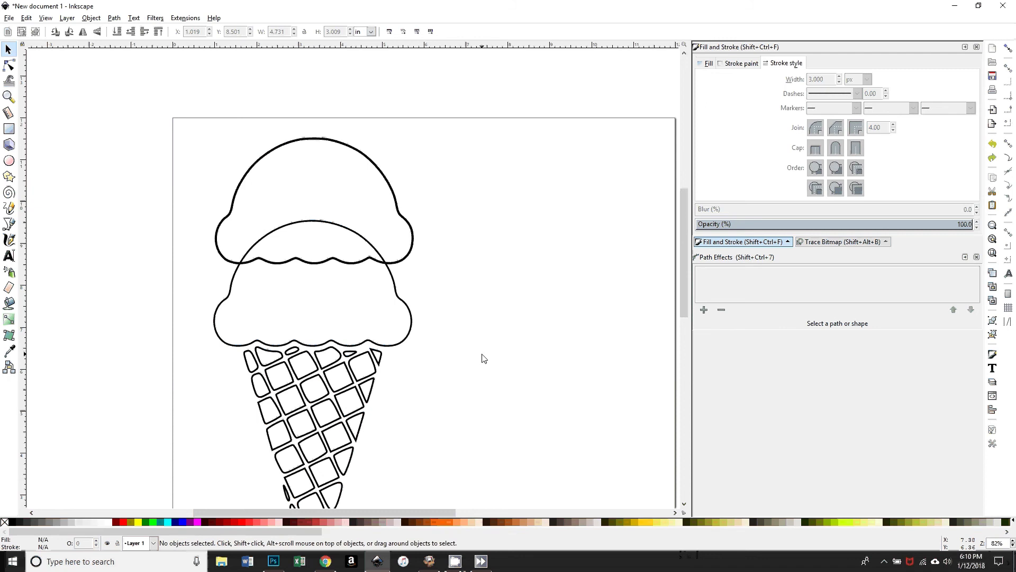
Restore the filled shapes, then nudge the magenta scoop up and tilt it slightly.
key(ctrl+z)
key(ctrl+shift+z)
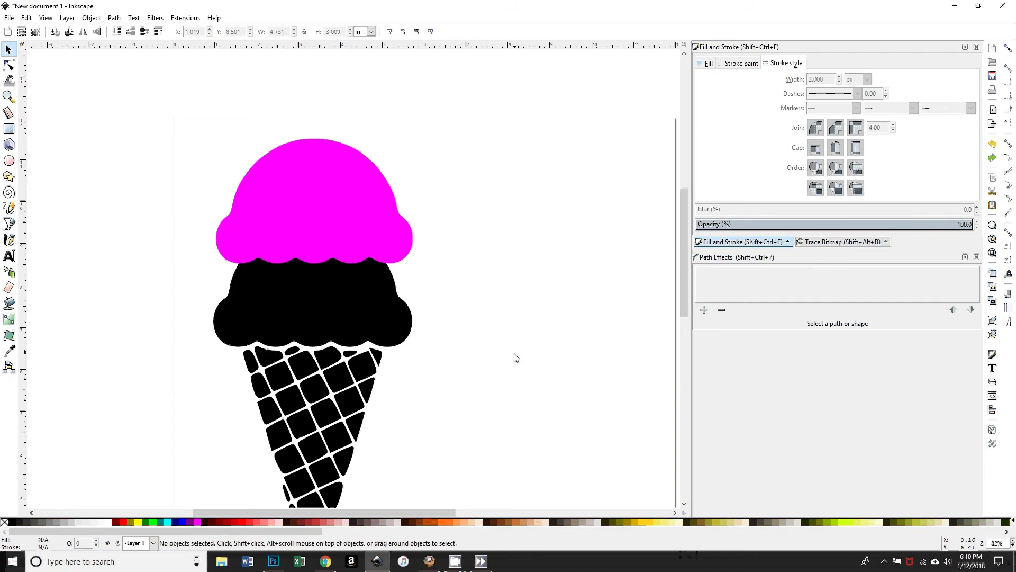
scroll(450, 447, down, 4)
scroll(454, 446, up, 4)
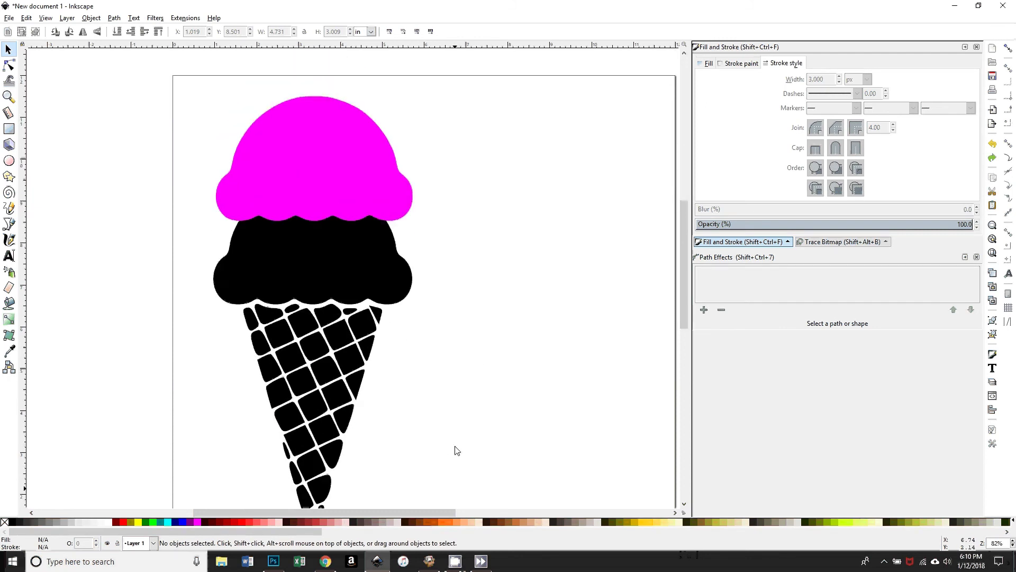
scroll(457, 450, up, 1)
click(353, 273)
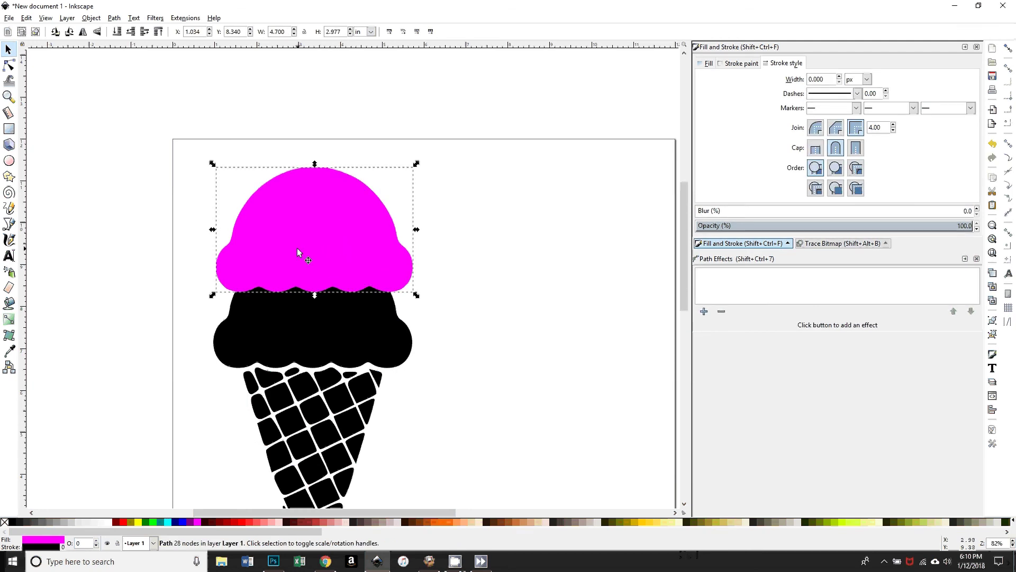
key(Up)
key(Up)
key(Up)
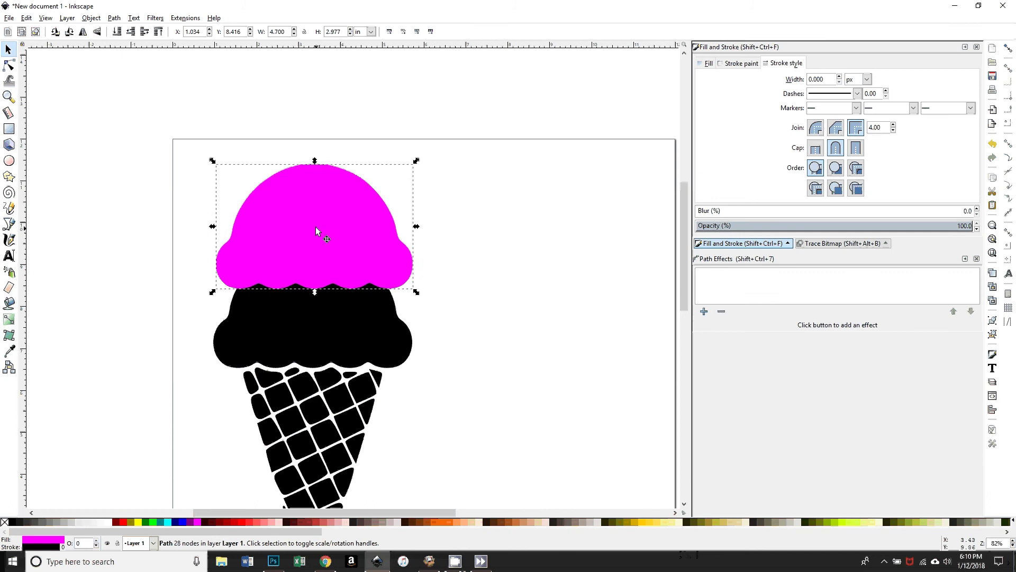
click(315, 227)
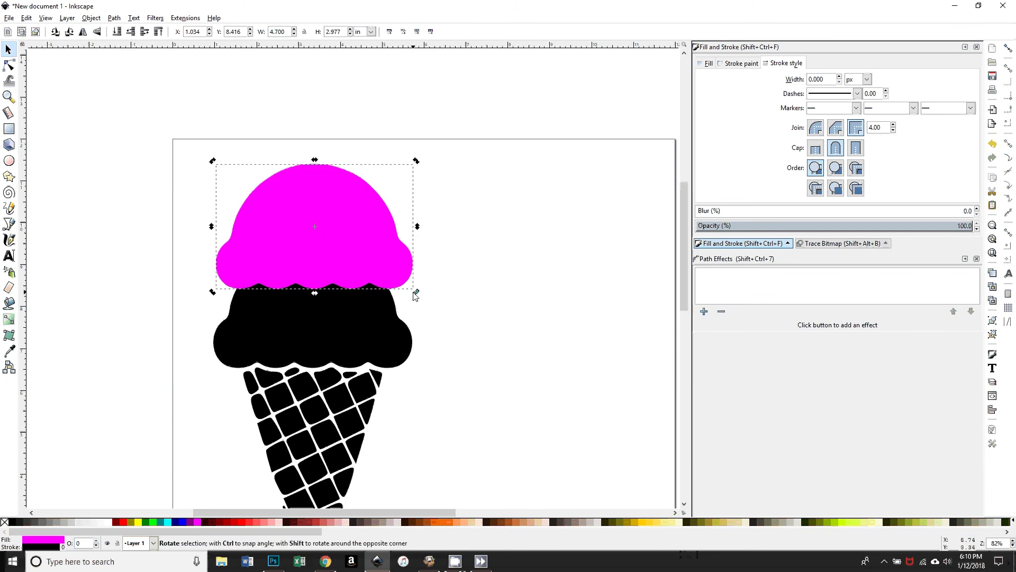
drag(416, 294, 363, 262)
click(358, 262)
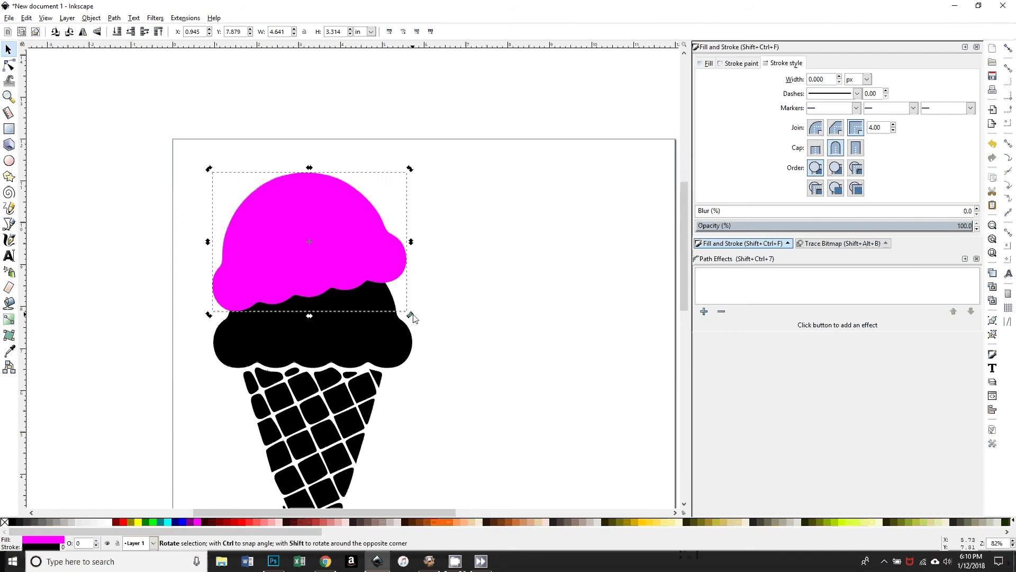
drag(413, 321, 352, 272)
click(352, 272)
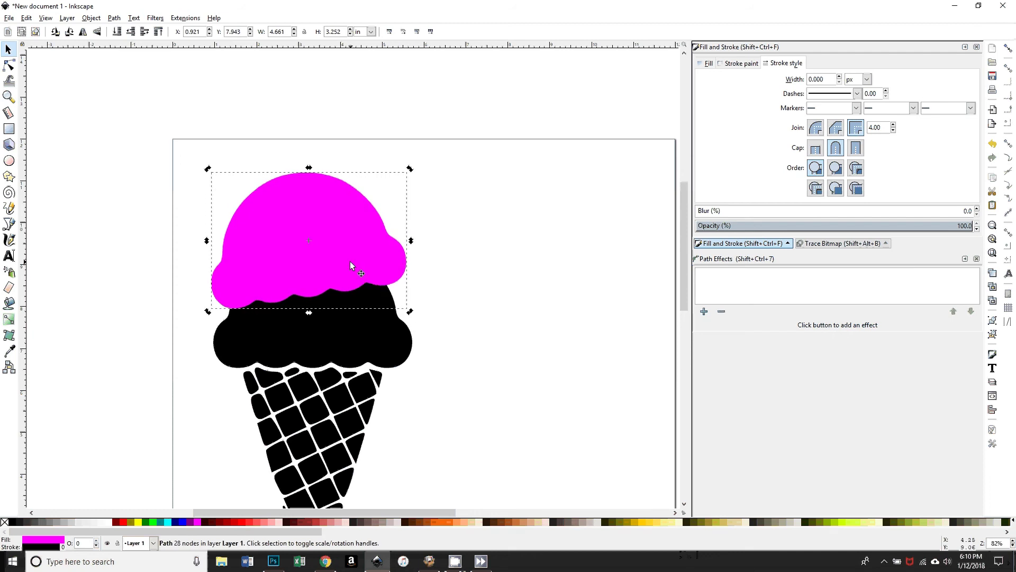
Duplicate the magenta scoop, fill the copy orange, and place it tilted about 10 degrees on top.
key(ctrl+d)
drag(335, 256, 516, 230)
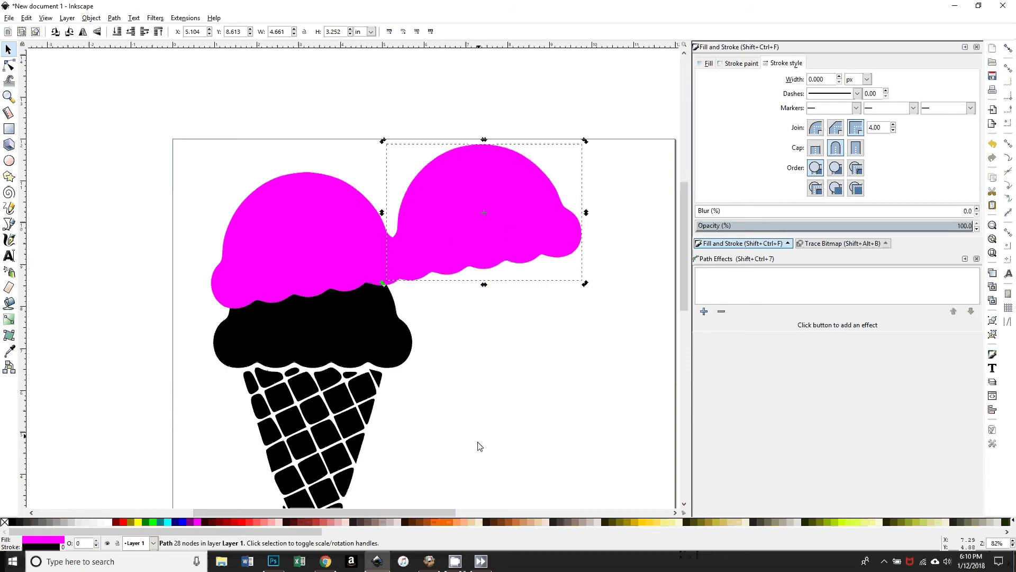
click(446, 524)
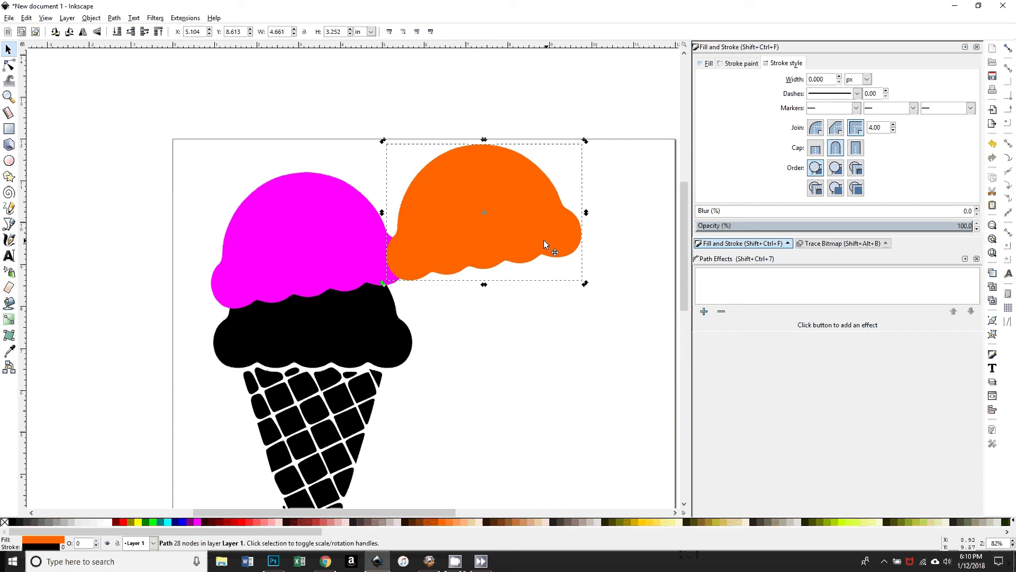
drag(544, 240, 362, 210)
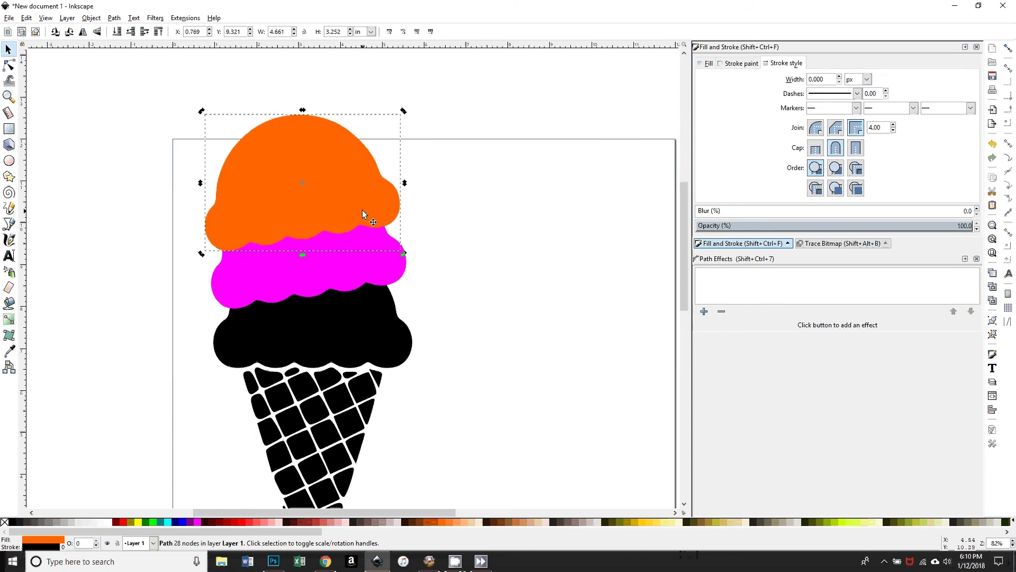
click(330, 192)
mouse_move(404, 110)
mouse_down()
mouse_move(418, 132)
mouse_move(415, 124)
mouse_up()
drag(336, 196, 351, 195)
drag(410, 111, 416, 122)
drag(380, 194, 382, 192)
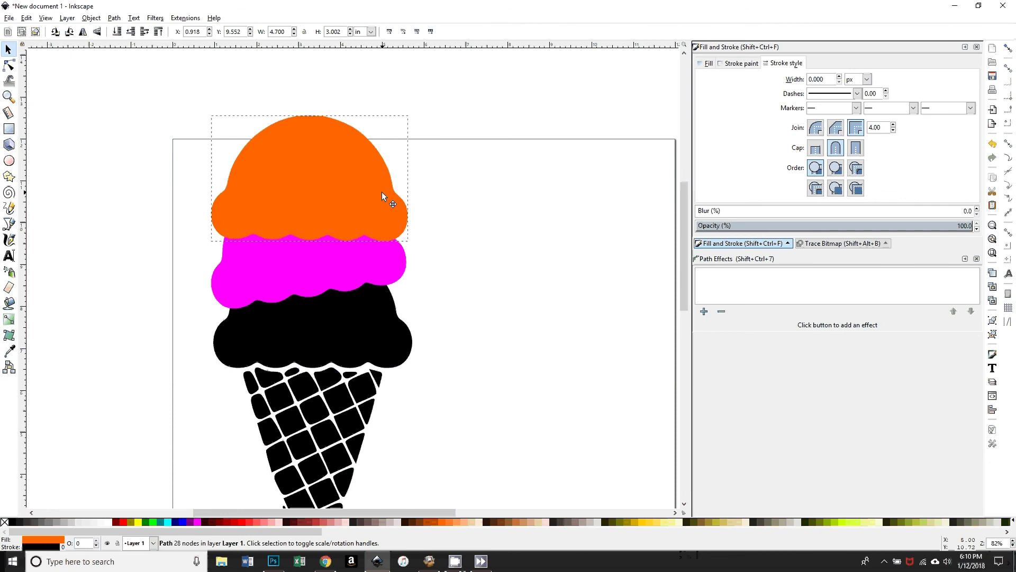
click(480, 442)
scroll(488, 392, down, 3)
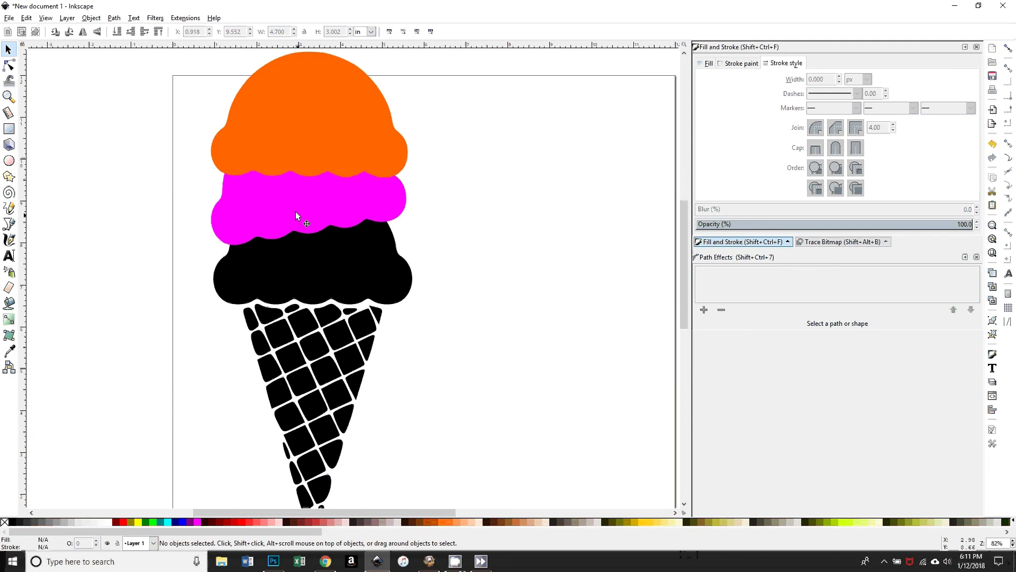
Duplicate the magenta scoop, colour the copy 10% Gray, and tuck it behind the original.
click(271, 200)
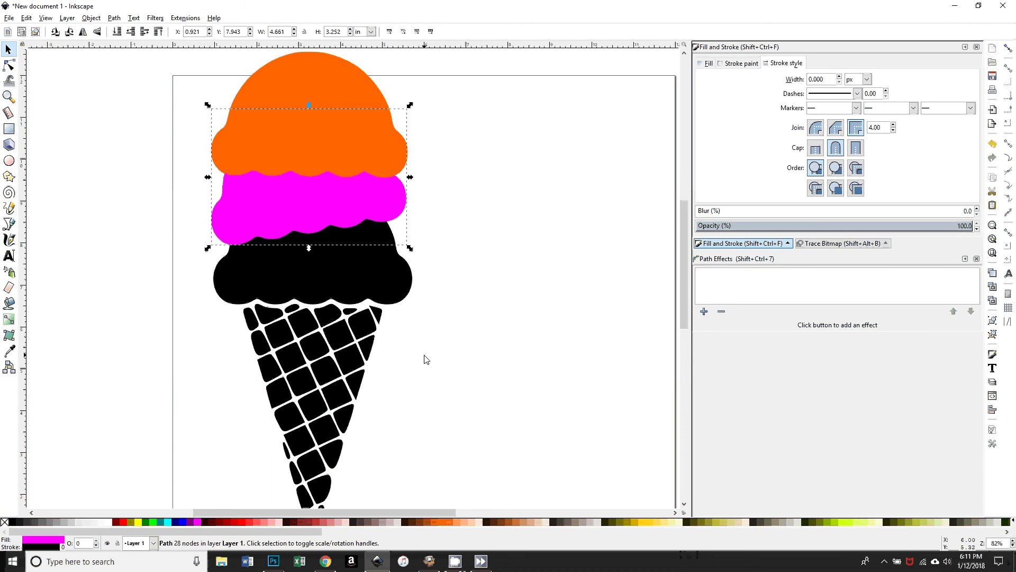
key(Home)
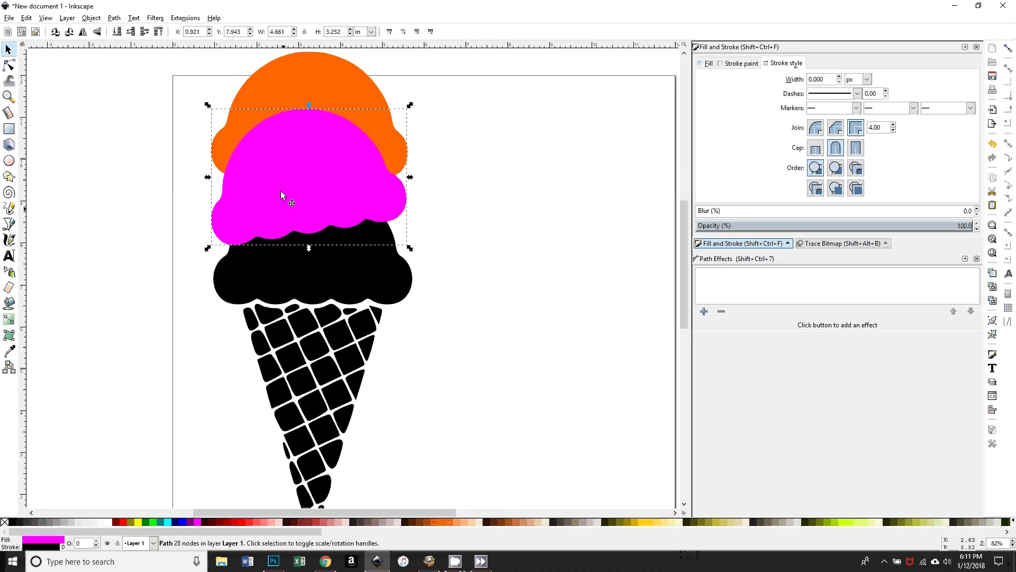
drag(313, 180, 558, 183)
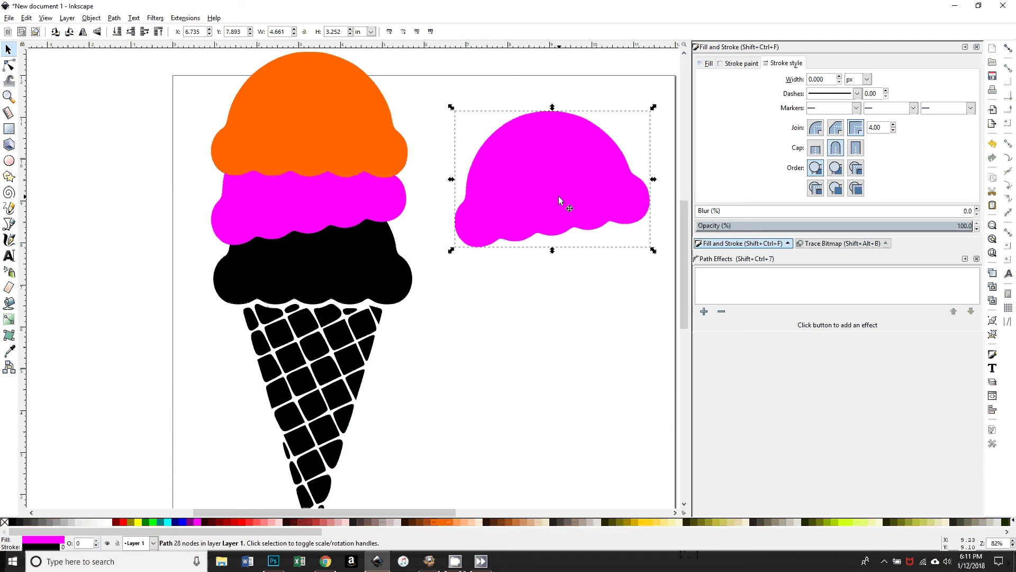
key(ctrl+z)
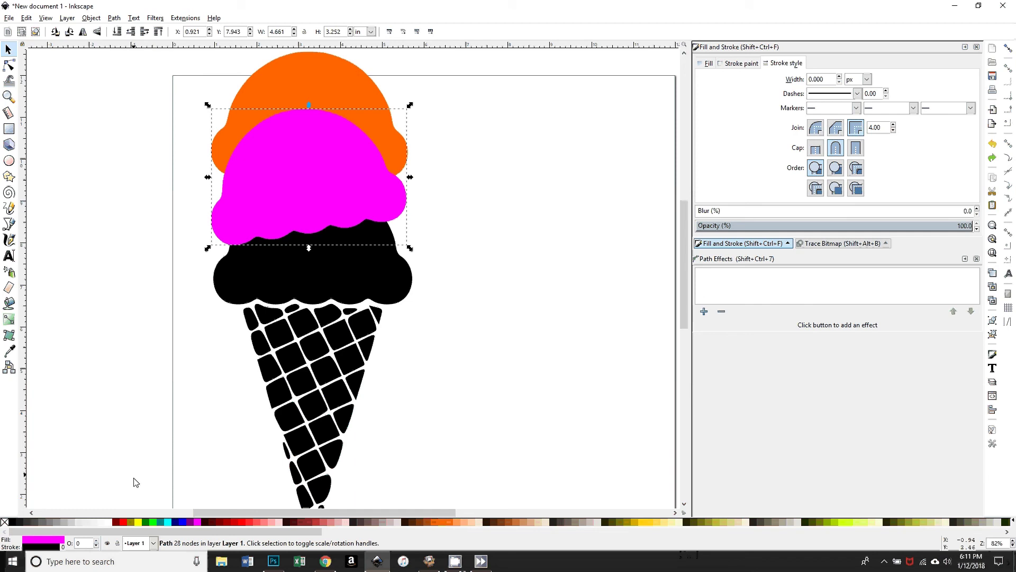
click(79, 523)
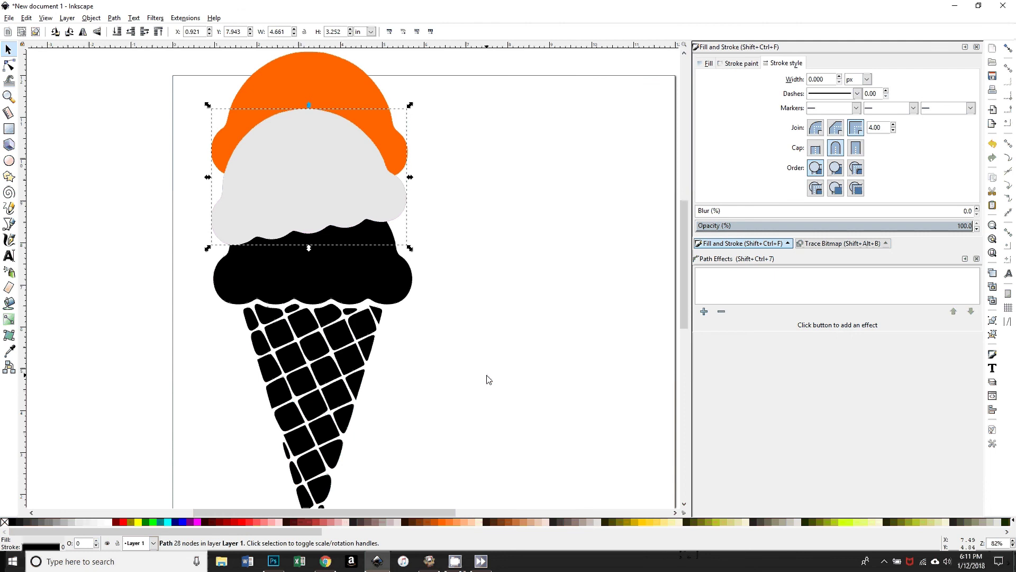
key(Page_Down)
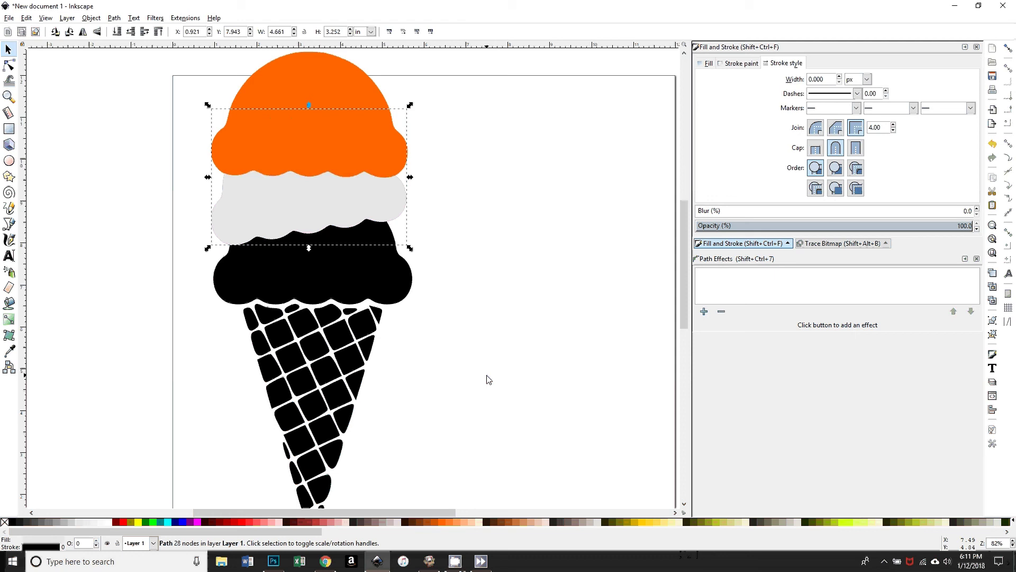
key(ctrl+z)
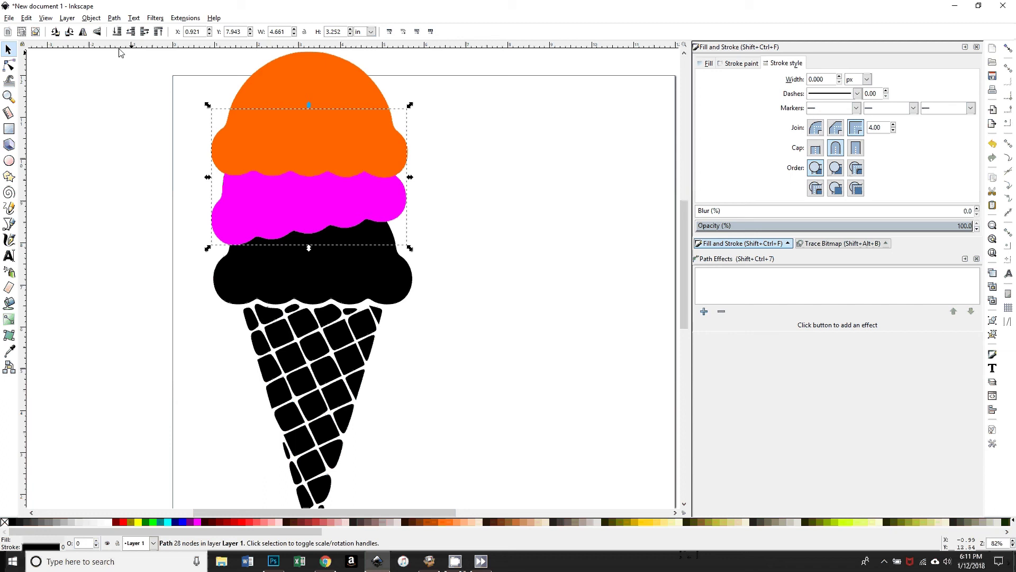
Outset the grey copy six times until it measures 4.872 × 3.459 in.
click(116, 19)
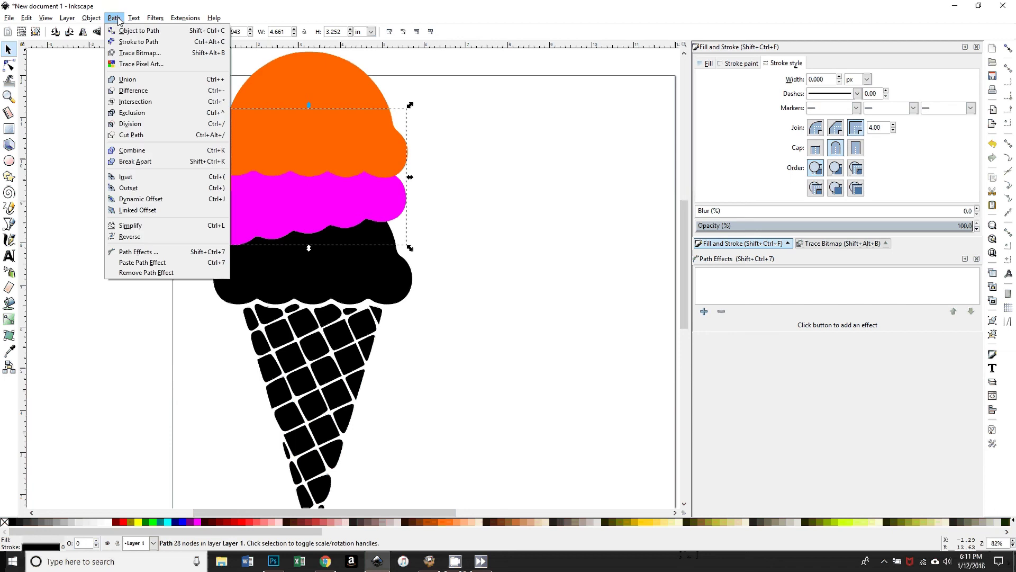
click(216, 190)
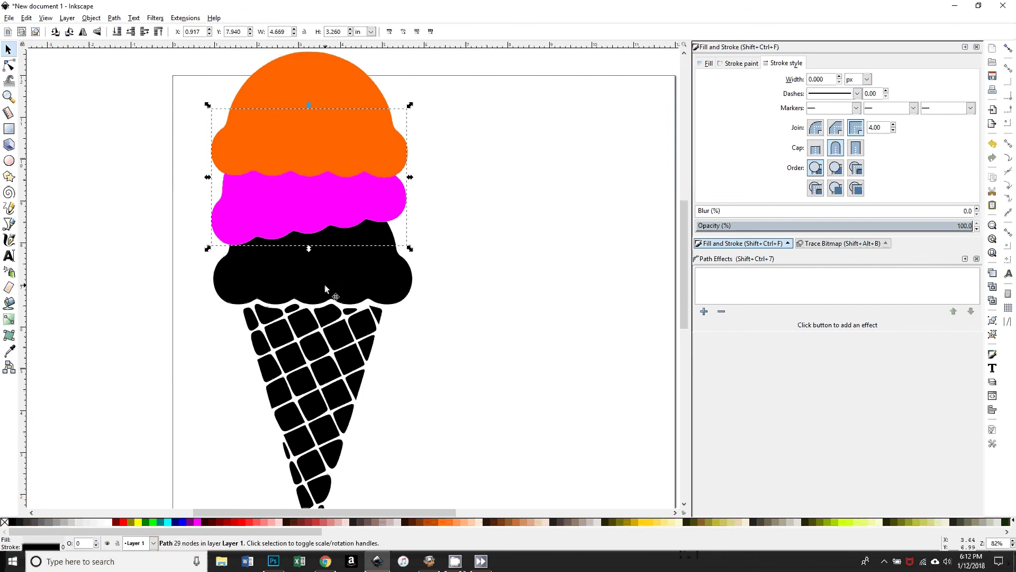
key(ctrl+parenright)
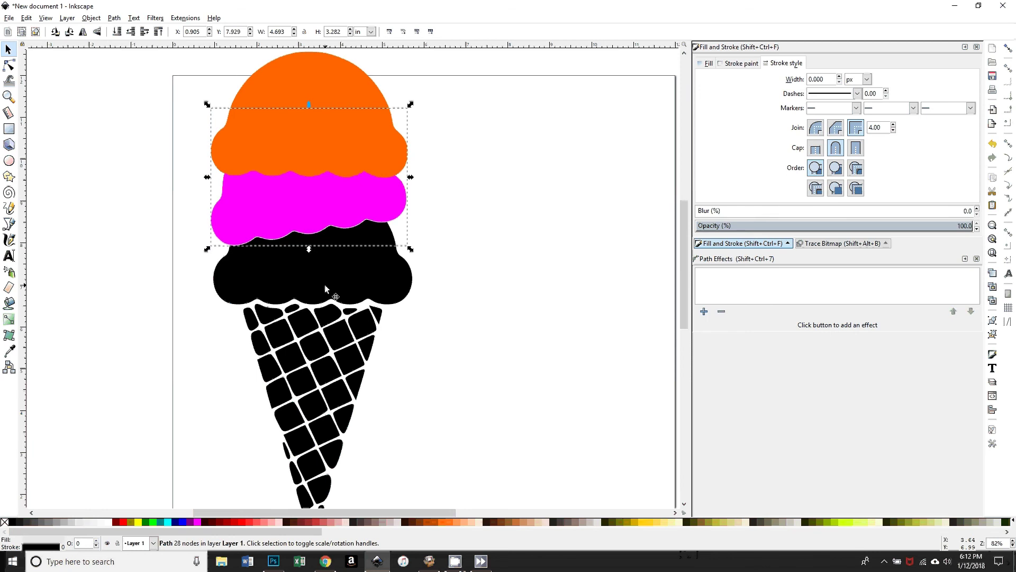
key(ctrl+parenright)
key(ctrl+parenright)
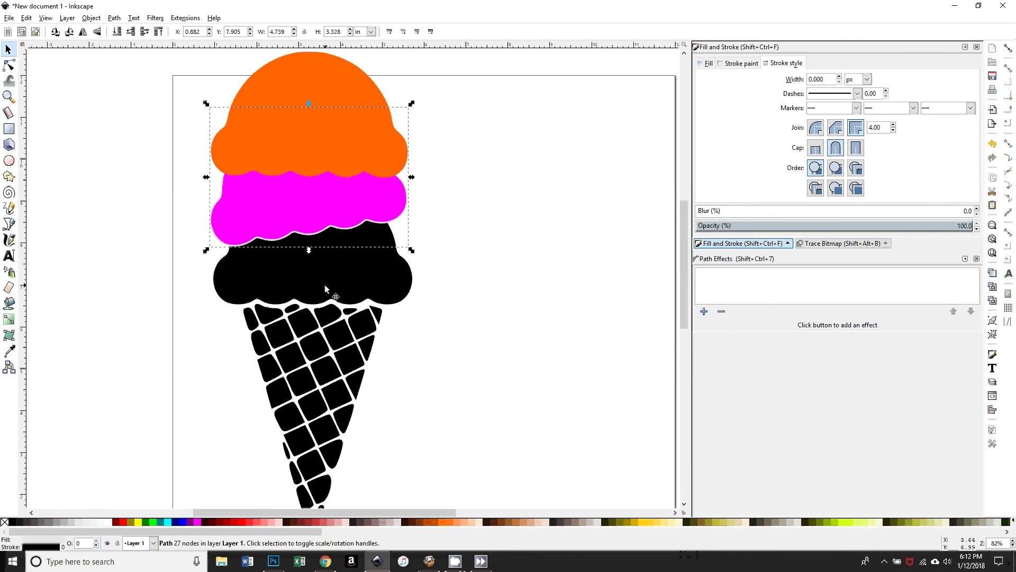
key(ctrl+parenright)
key(ctrl+parenright)
key(ctrl+parenright)
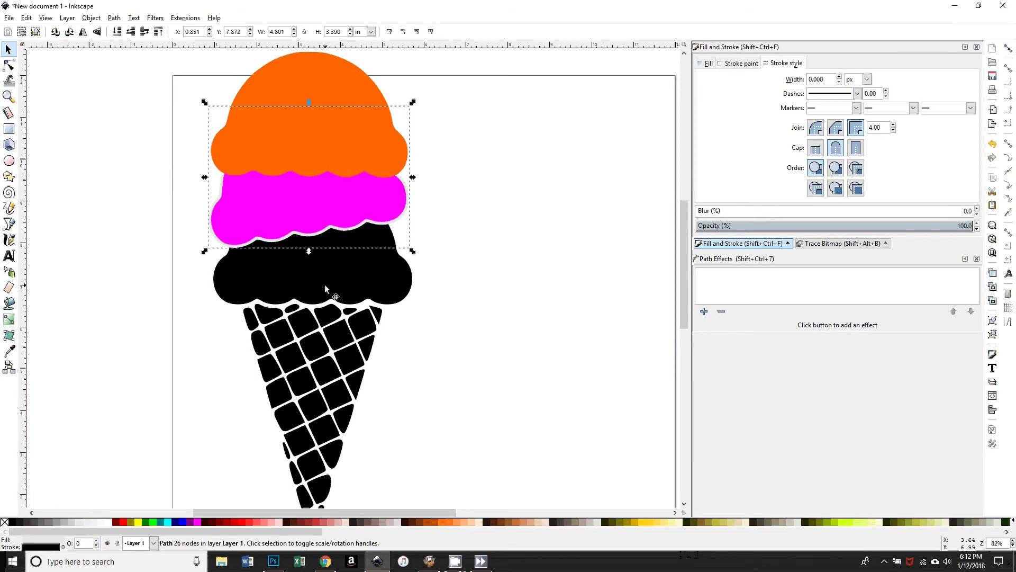
key(ctrl+parenright)
key(ctrl+parenright)
key(ctrl+parenright)
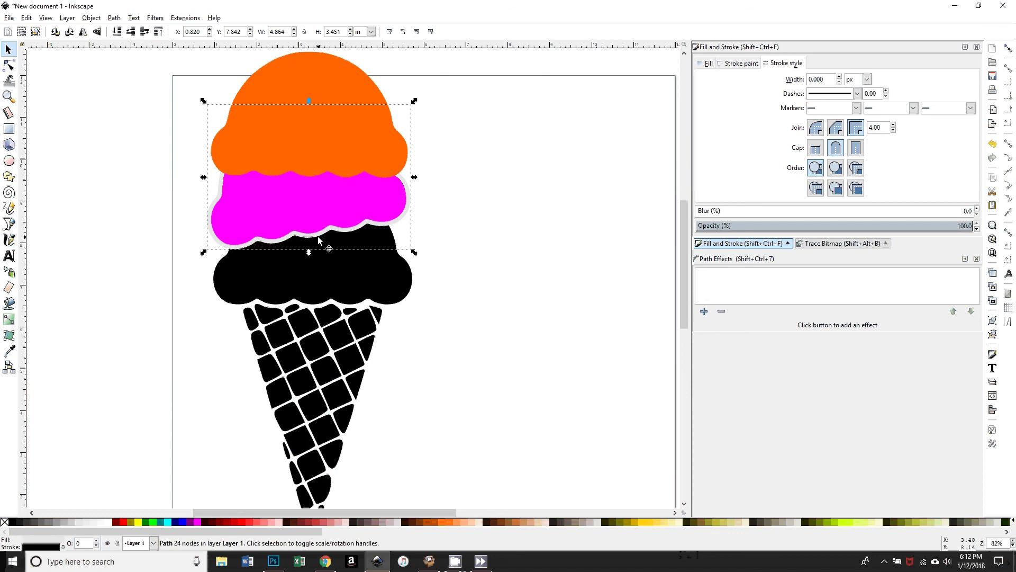
key(ctrl+parenright)
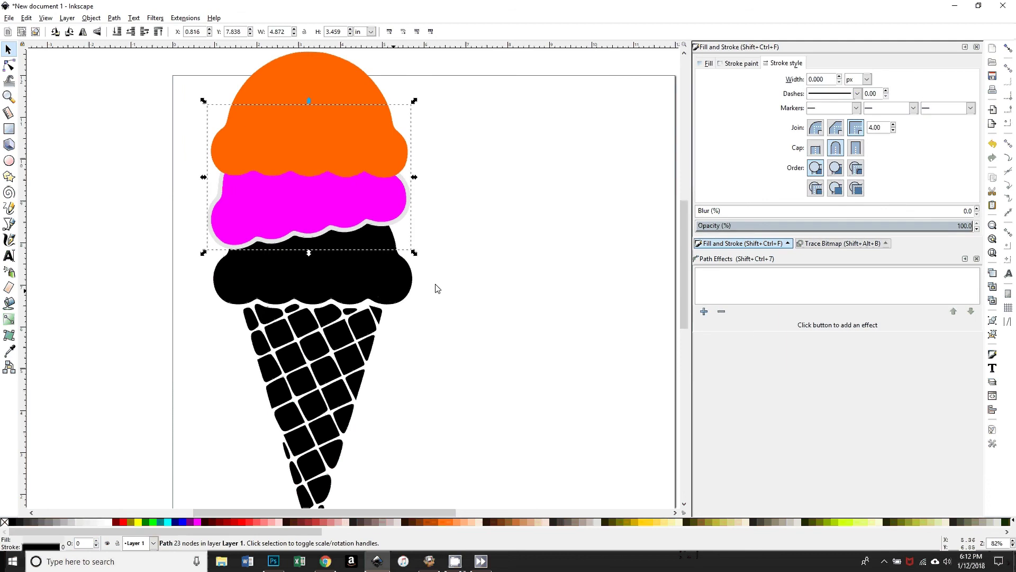
Subtract the grey outset shape from the black scoop-and-cone with Path > Difference.
click(487, 190)
click(407, 209)
shift+click(341, 285)
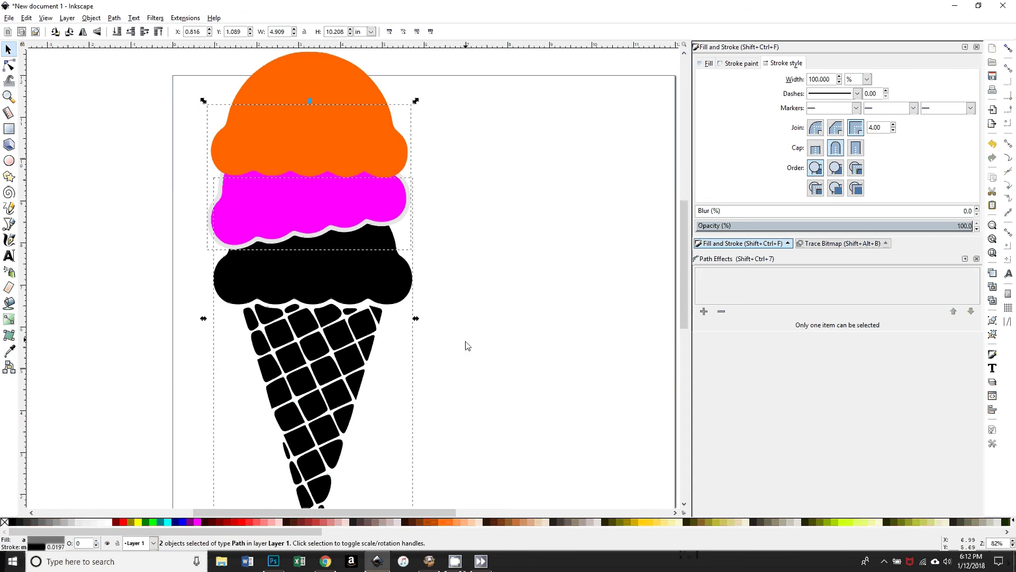
click(118, 19)
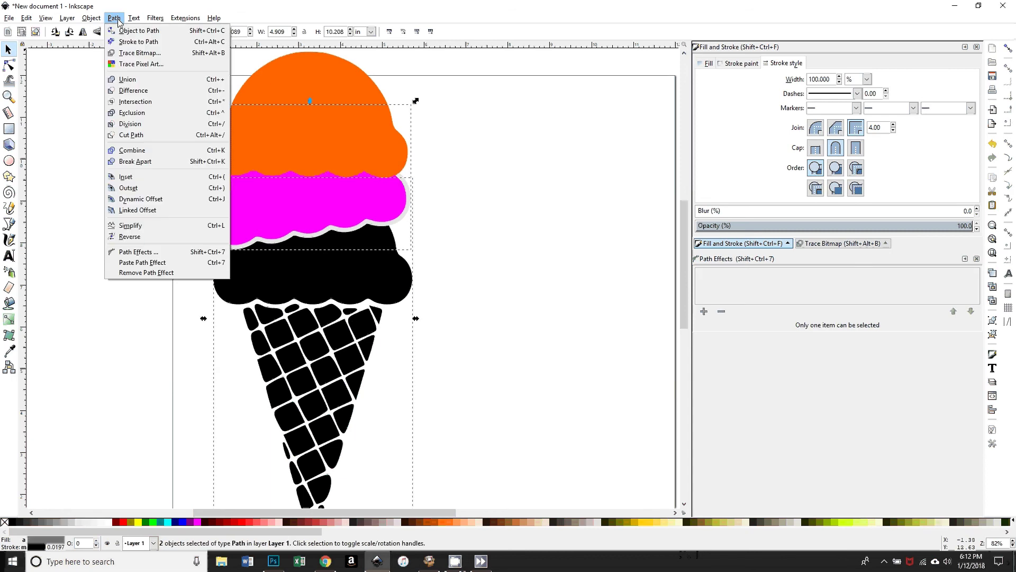
click(133, 90)
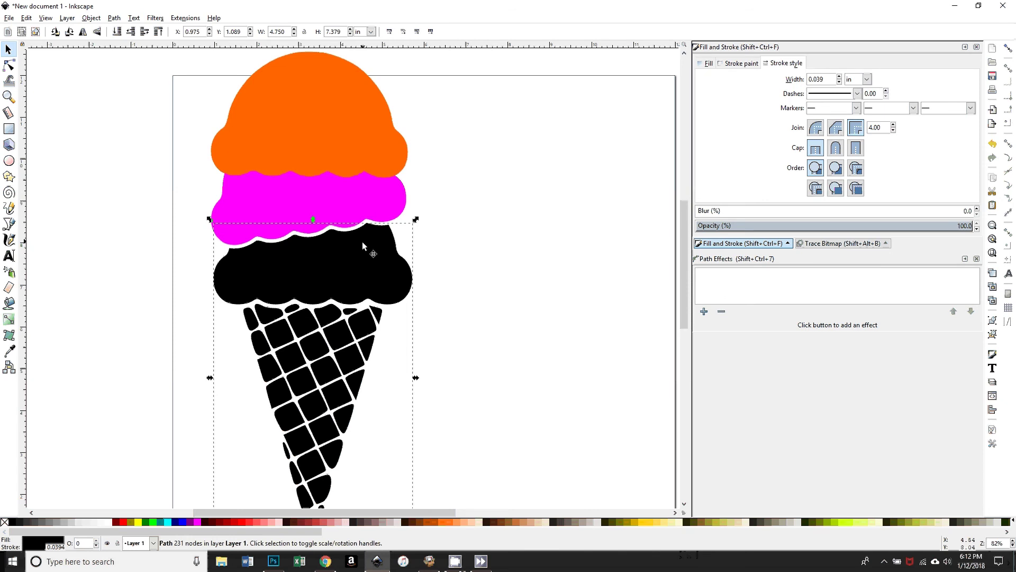
drag(347, 274, 555, 269)
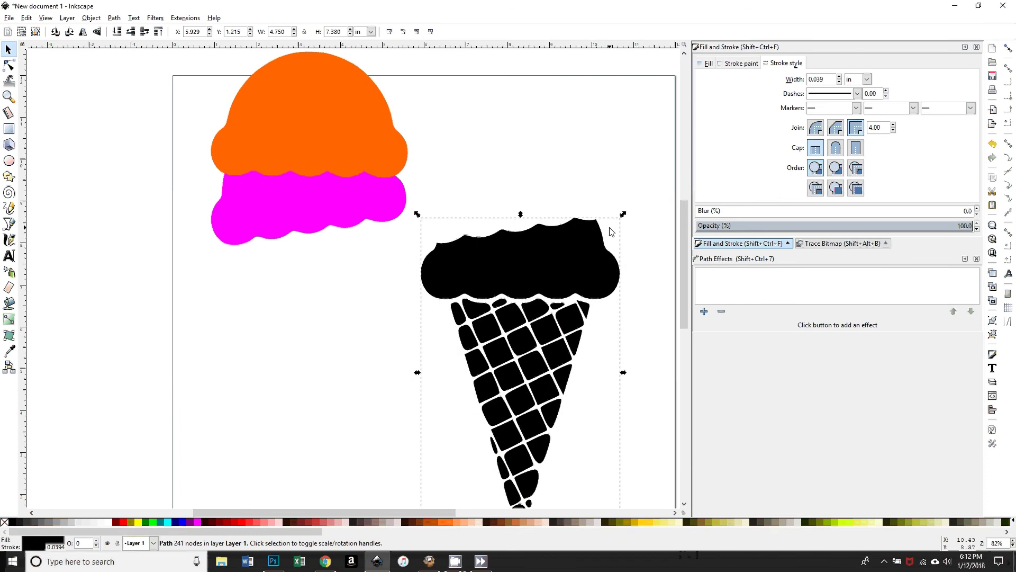
key(ctrl+z)
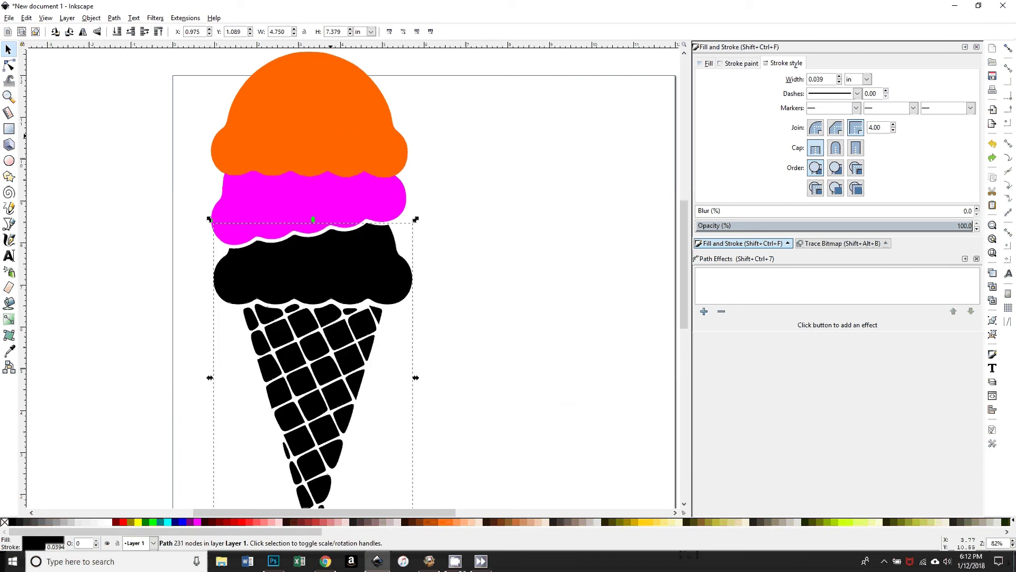
click(312, 122)
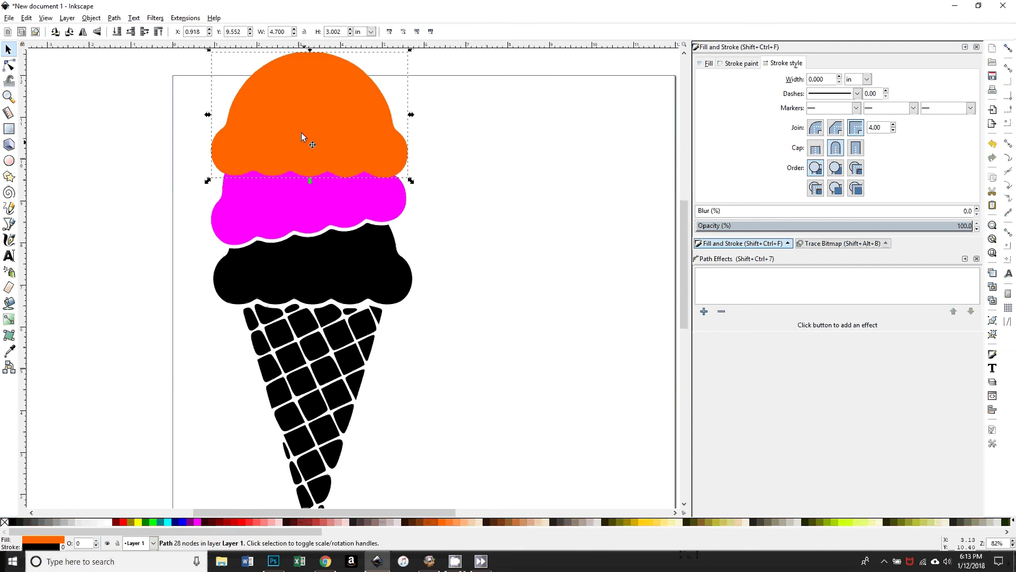
Make a 10% Gray copy of the orange top scoop and place it behind the orange one.
drag(300, 132, 457, 147)
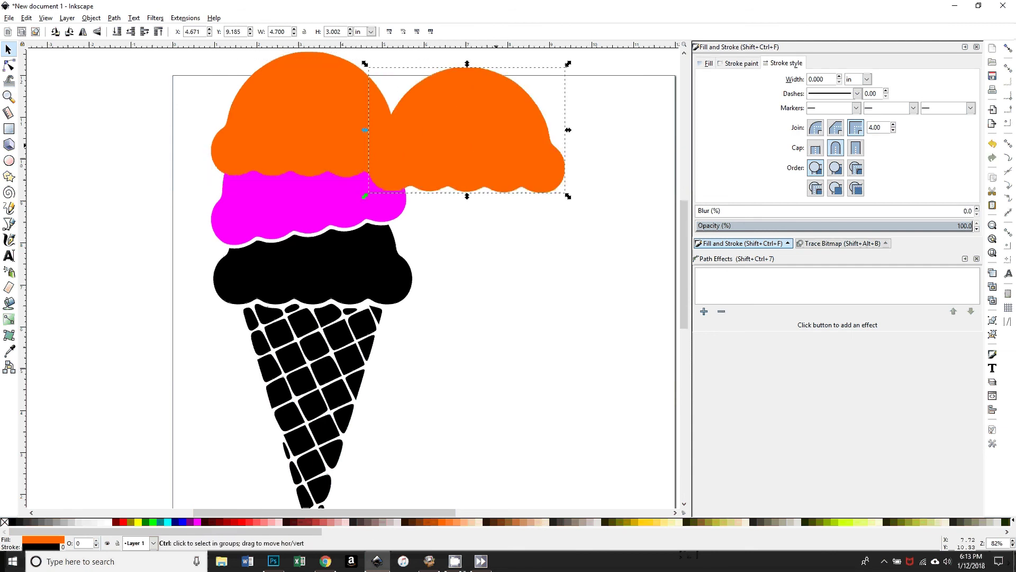
key(ctrl+z)
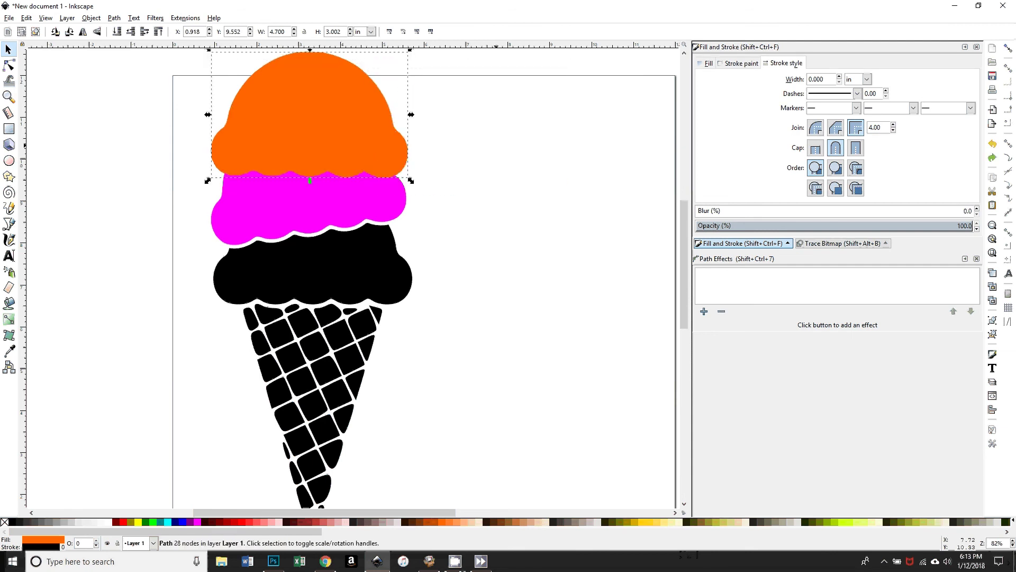
click(78, 524)
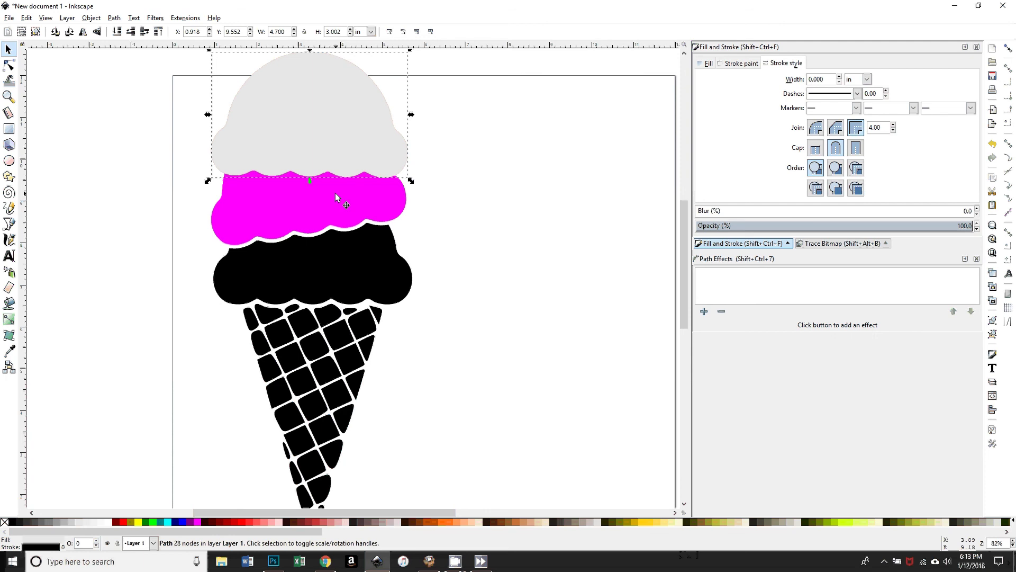
key(ctrl+z)
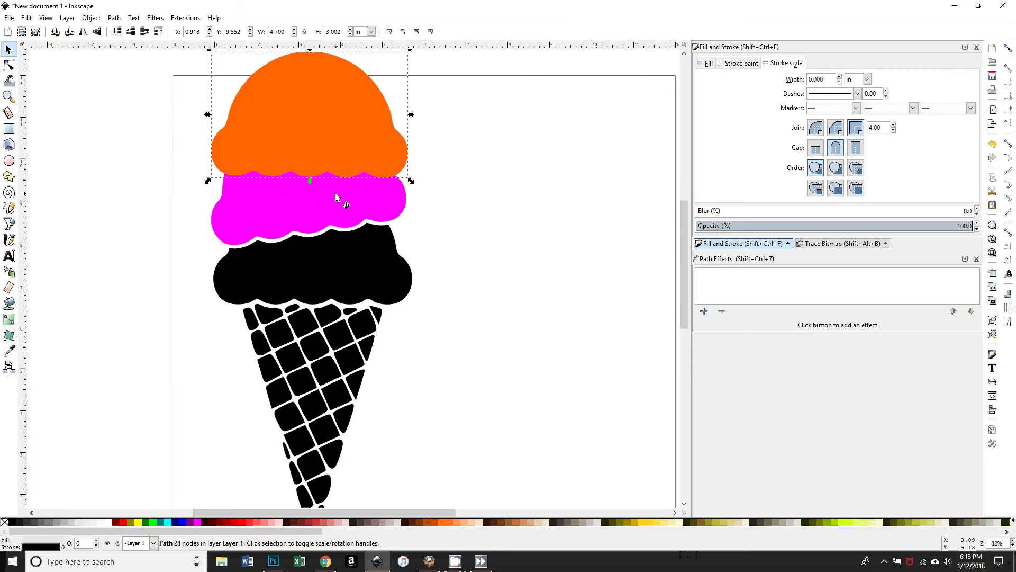
Outset the gray copy repeatedly until it measures 4.911 × 3.213 in.
key(ctrl+z)
key(ctrl+z)
key(ctrl+z)
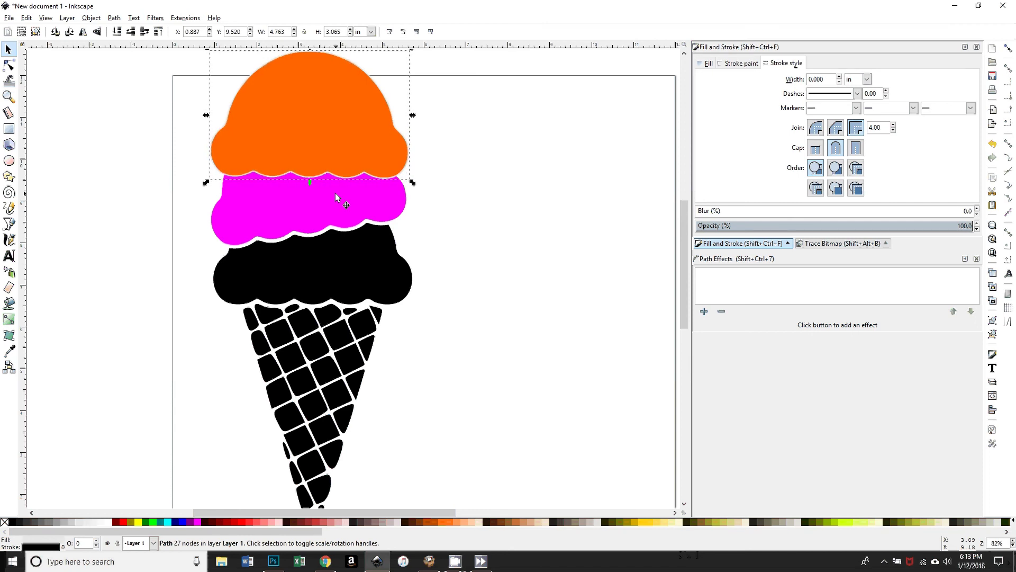
key(ctrl+z)
key(ctrl+z)
key(ctrl+z)
key(ctrl+z)
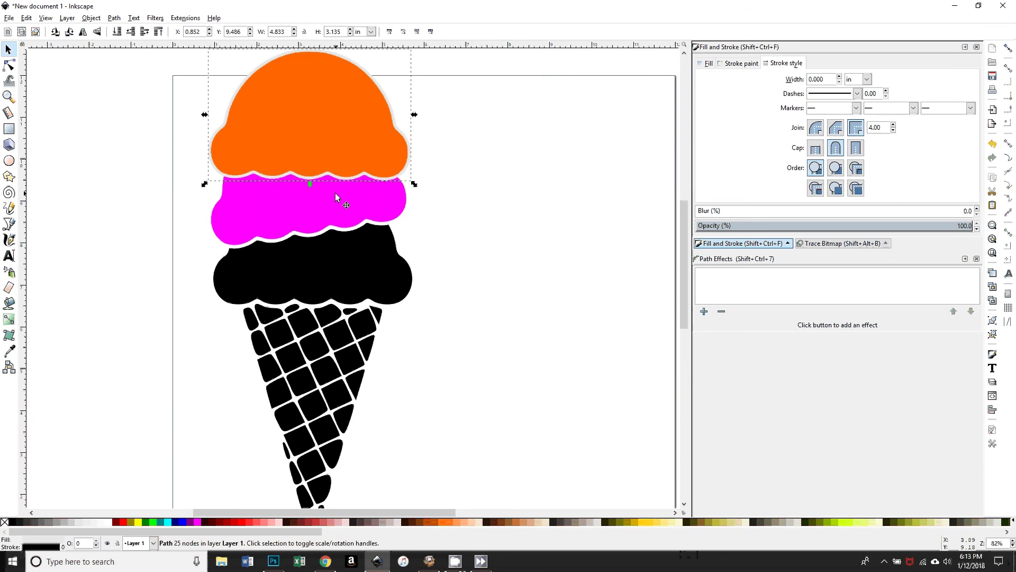
key(ctrl+z)
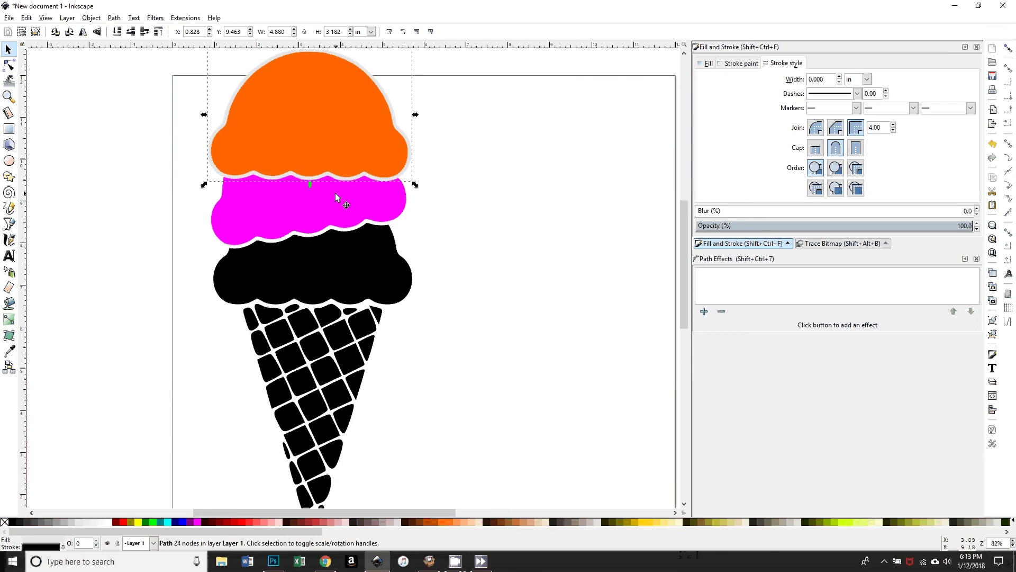
key(ctrl+shift+z)
key(ctrl+z)
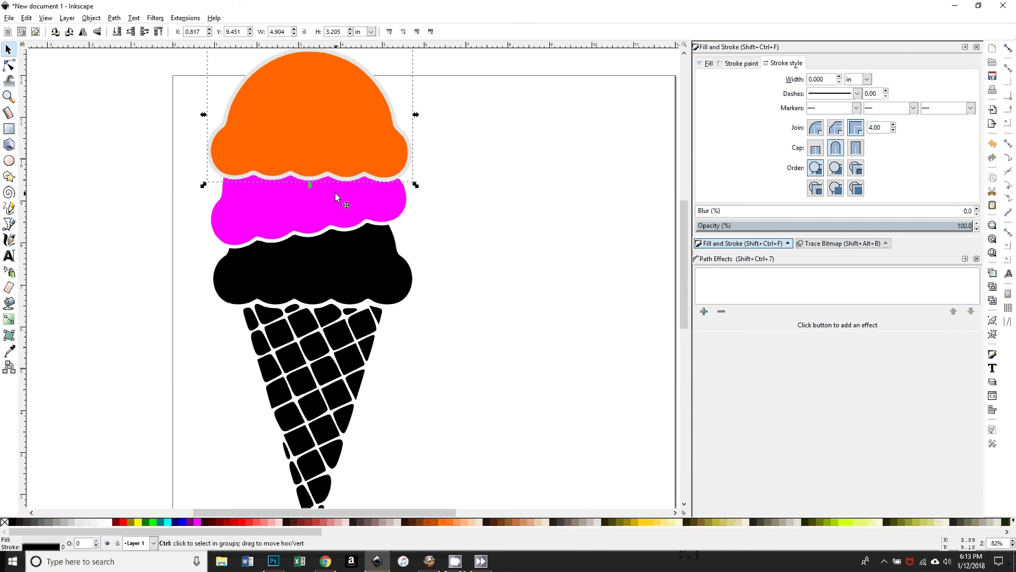
key(ctrl+z)
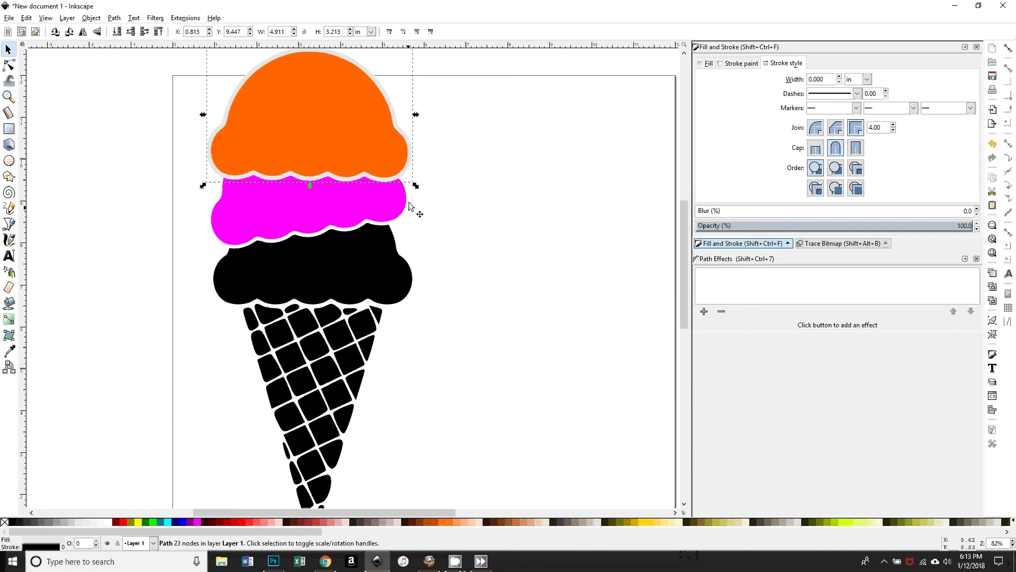
Subtract the outset gray scoop from the magenta scoop using Path > Difference, then check the cut.
click(486, 155)
click(405, 135)
key(shift)
shift+click(242, 212)
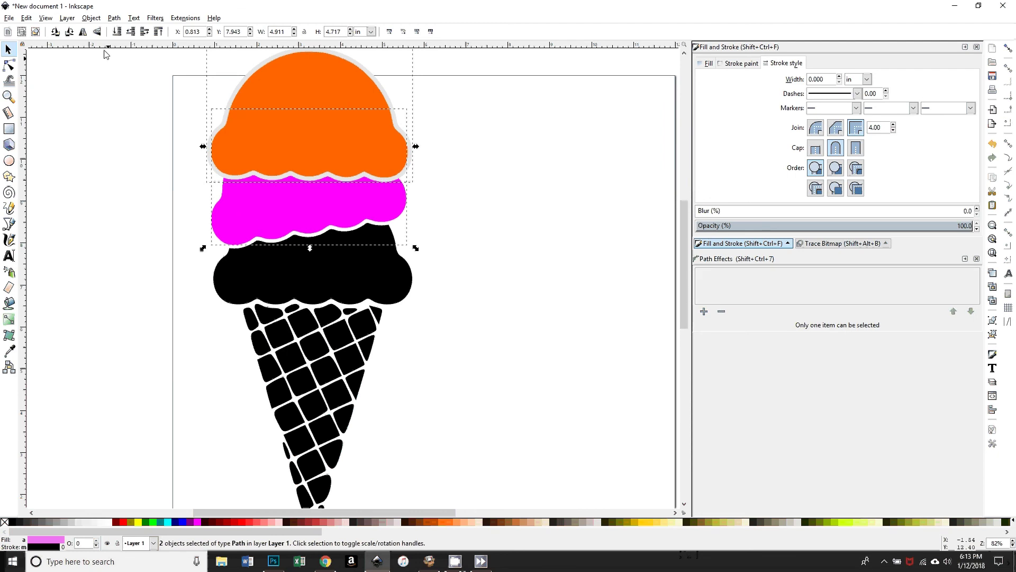
click(114, 18)
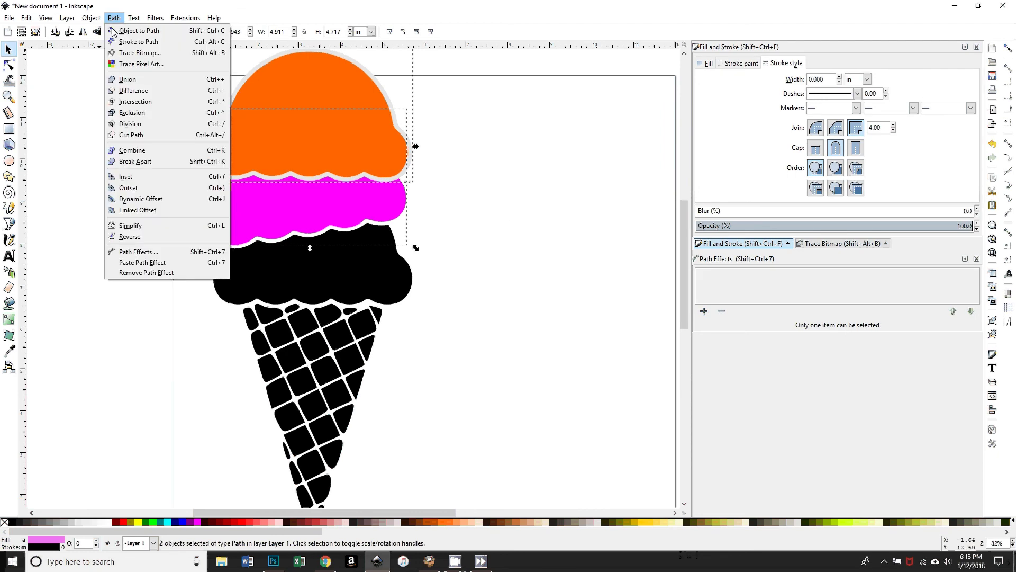
click(122, 79)
click(491, 220)
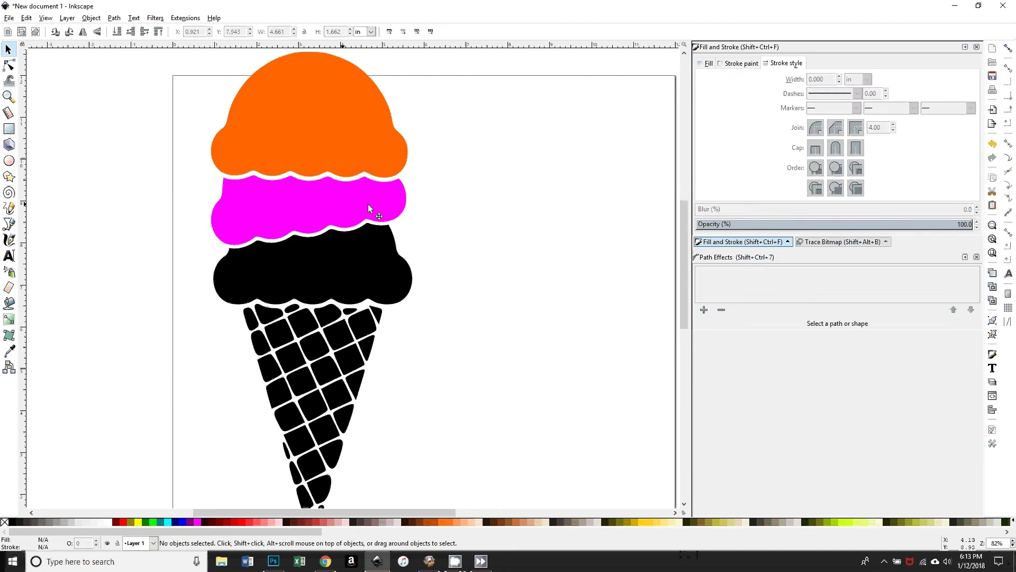
drag(369, 206, 591, 241)
key(ctrl+z)
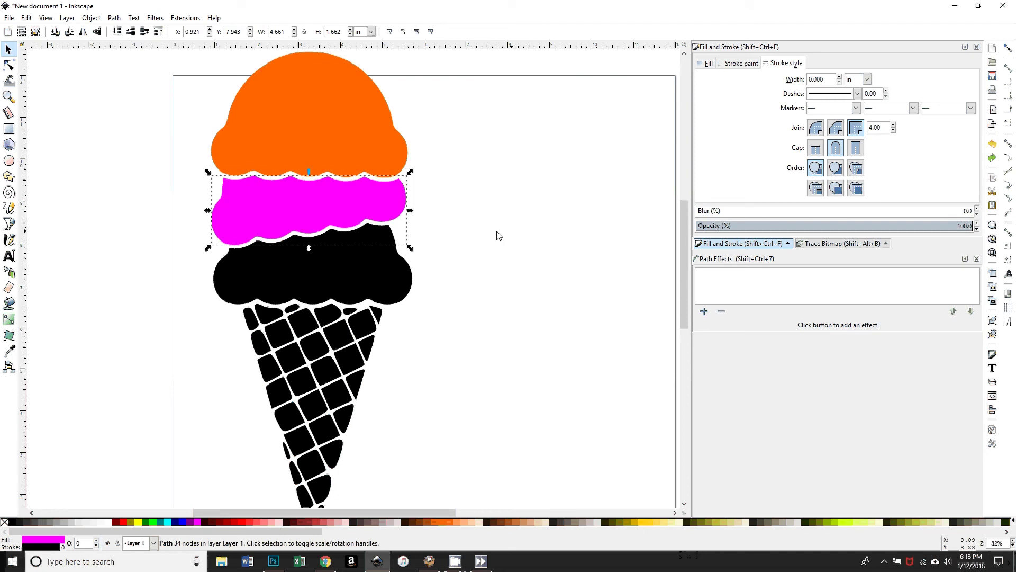
click(353, 147)
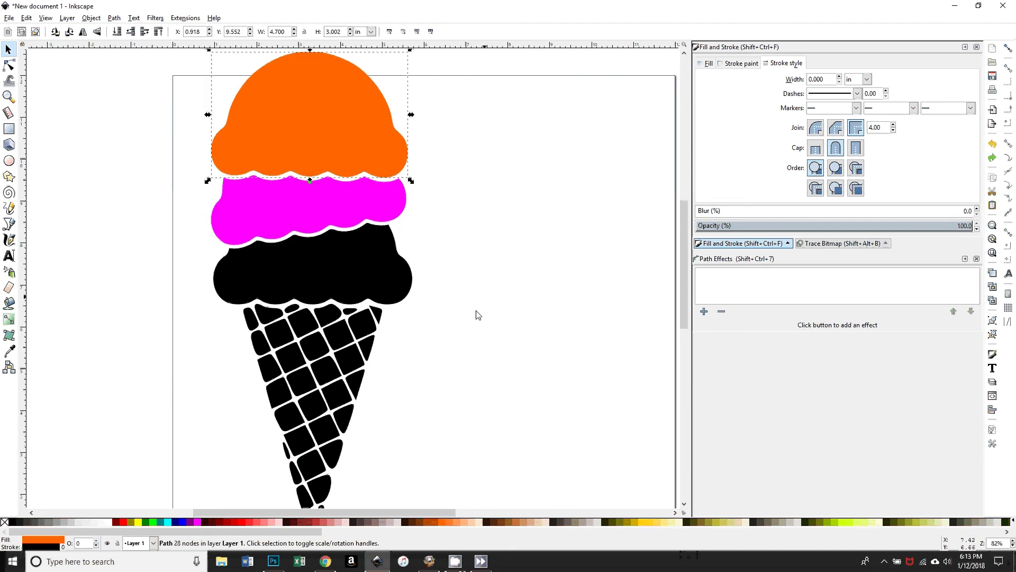
Select the black scoop-and-cone path and bring up the Path menu to break it apart.
scroll(471, 328, up, 3)
scroll(482, 364, down, 4)
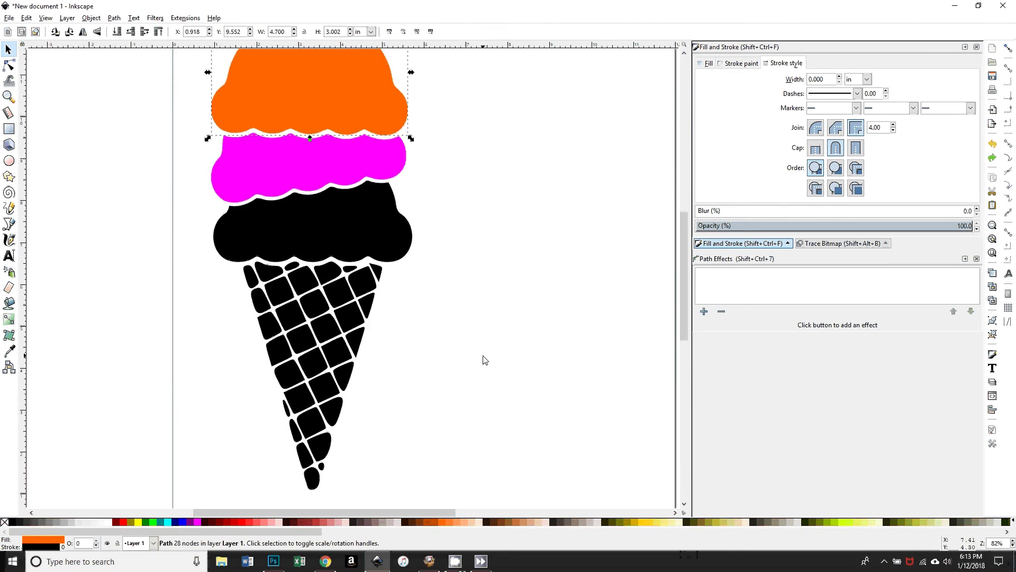
click(345, 261)
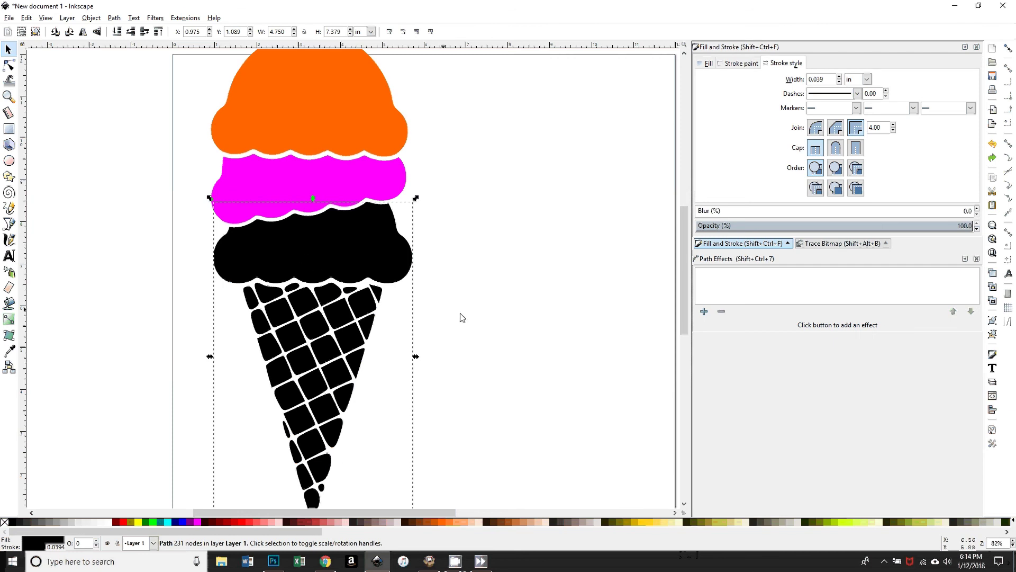
scroll(468, 363, up, 2)
scroll(466, 364, down, 1)
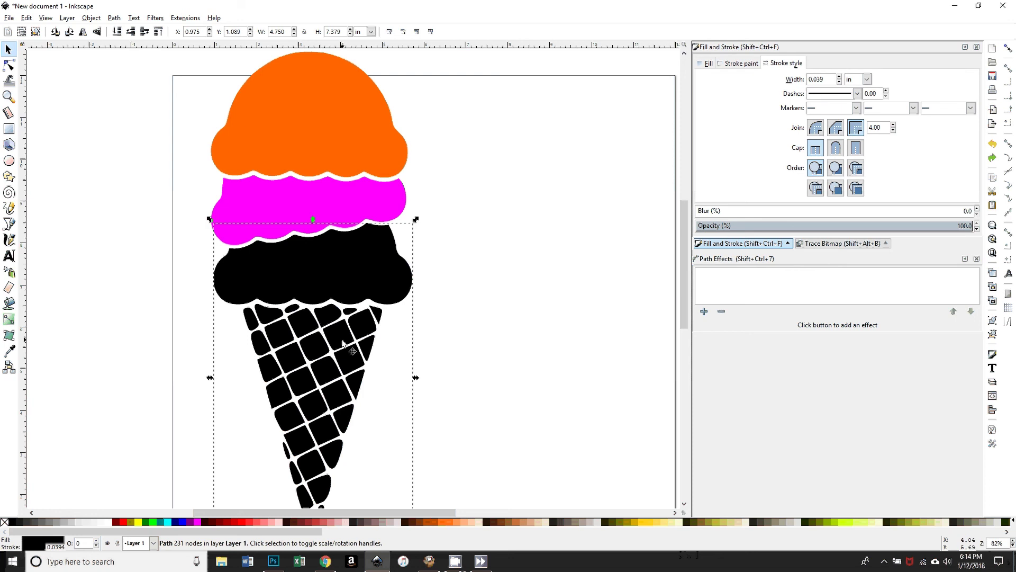
scroll(319, 369, down, 2)
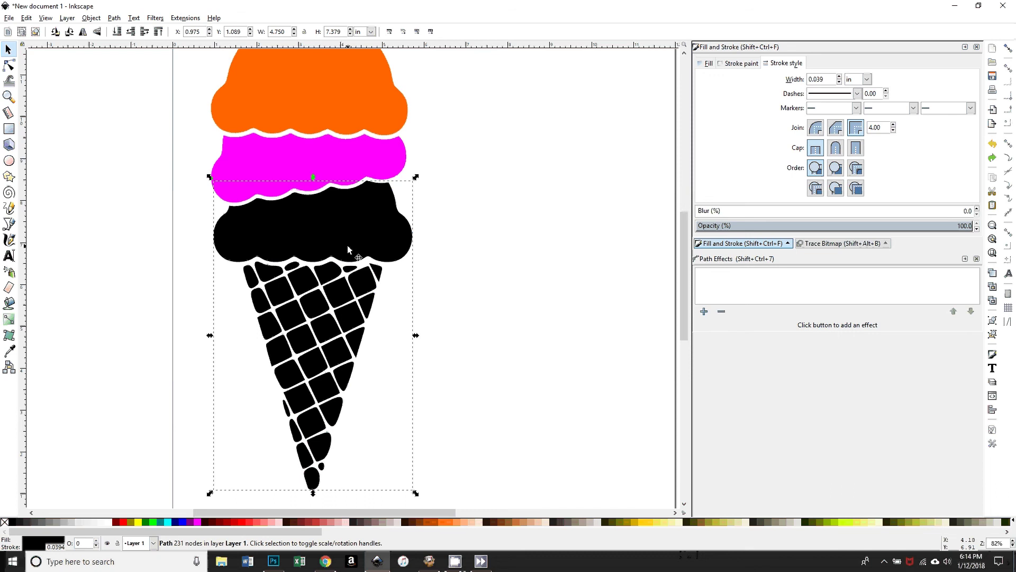
click(114, 18)
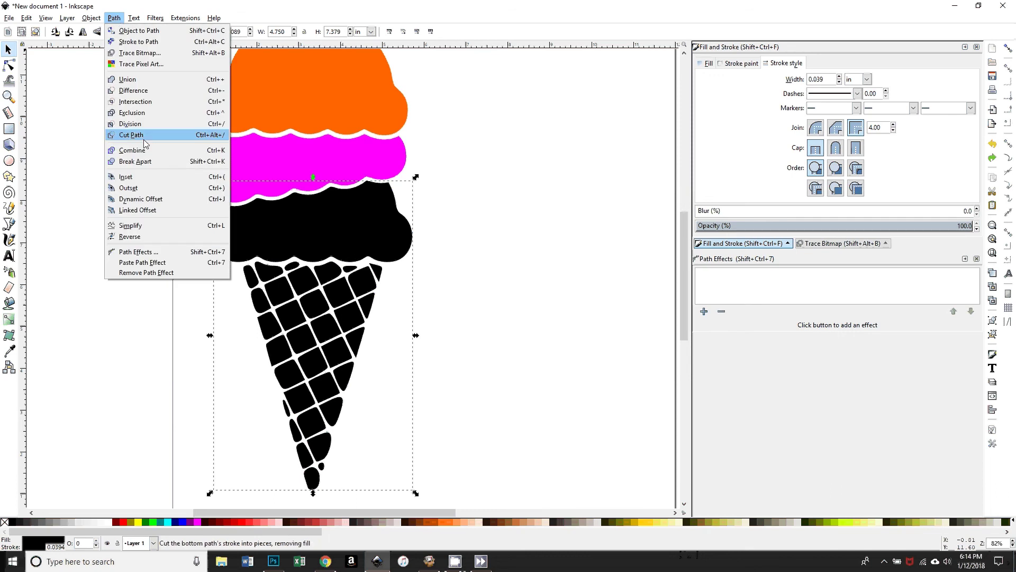
Break the black shape apart, test-drag three lattice cells out, then undo the moves.
click(142, 166)
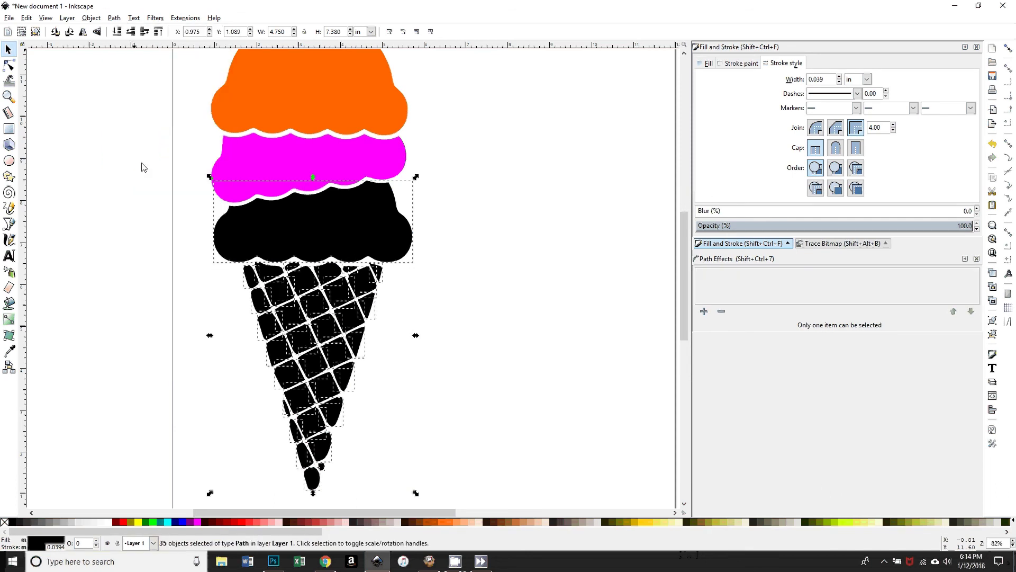
key(Escape)
mouse_move(360, 282)
mouse_down()
mouse_move(396, 303)
mouse_move(430, 296)
mouse_up()
drag(343, 302, 461, 310)
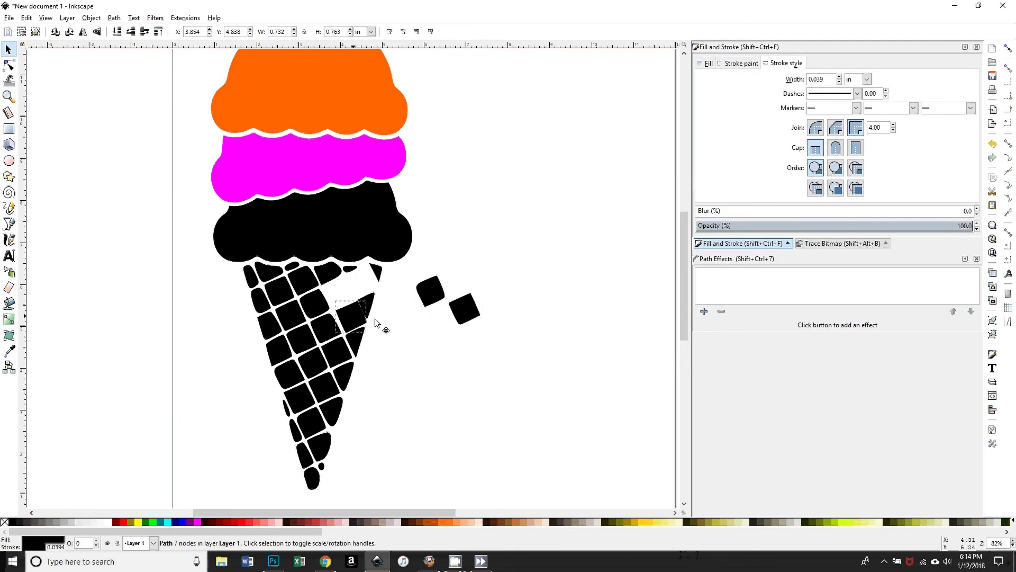
drag(374, 319, 527, 323)
key(ctrl+z)
key(ctrl+z)
key(ctrl+z)
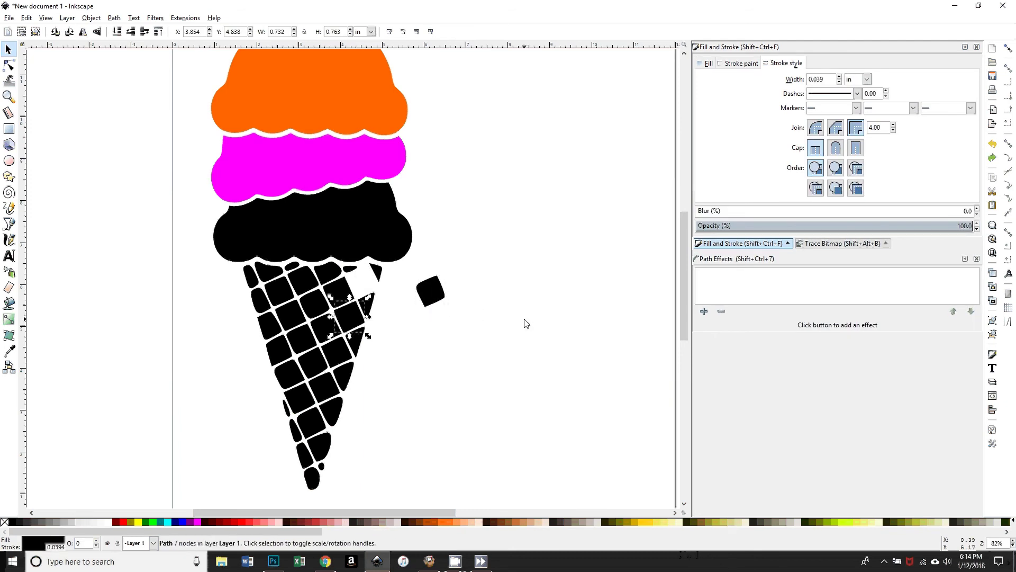
key(Escape)
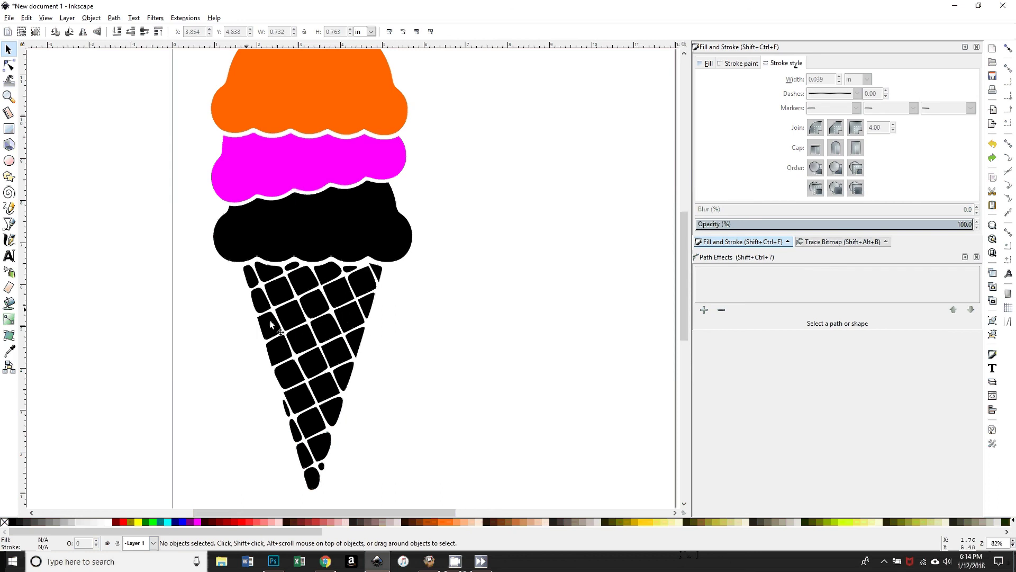
Union all the cone's lattice cells into one cone path, test-moving it aside.
scroll(365, 495, down, 2)
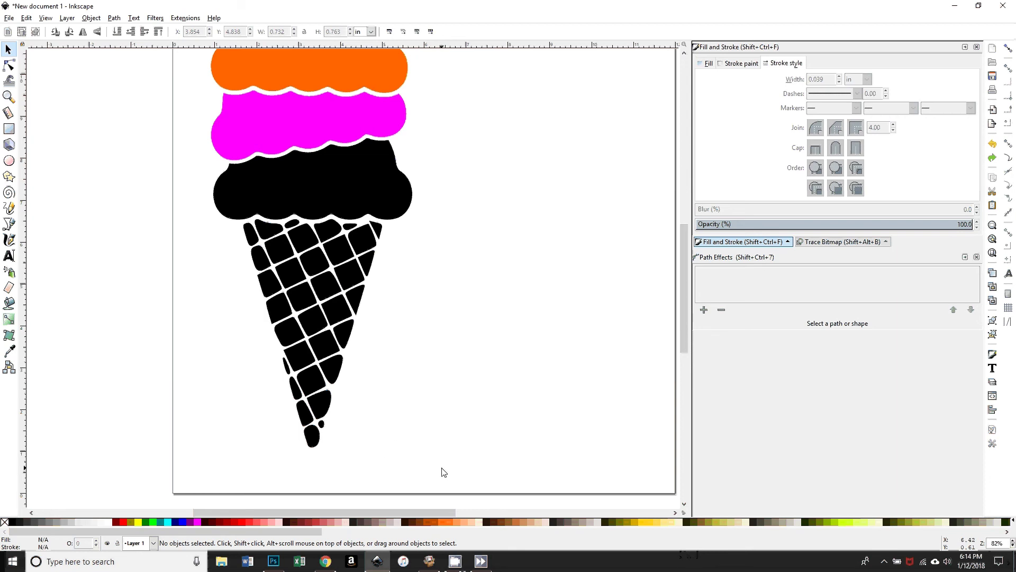
drag(442, 468, 184, 209)
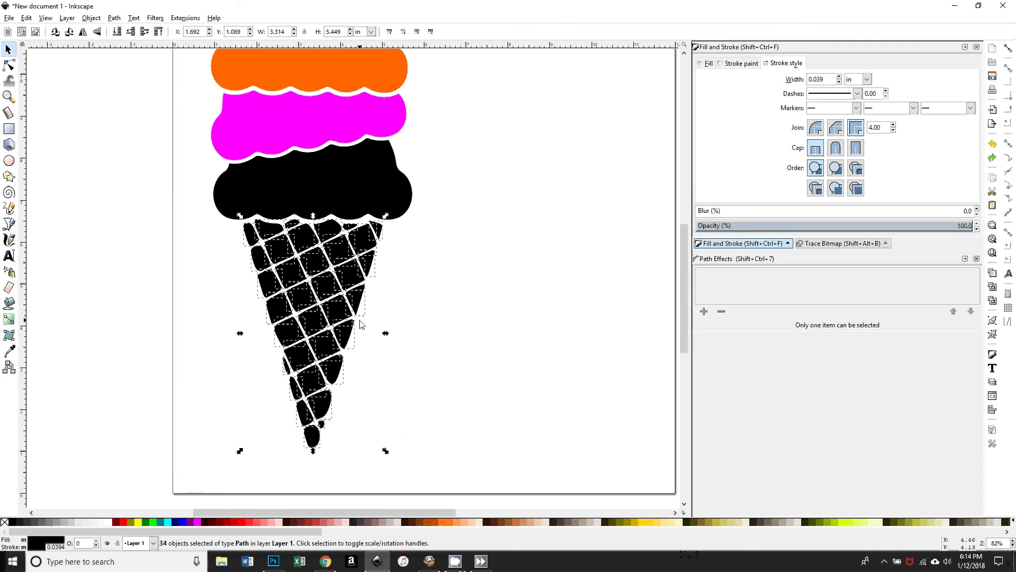
click(113, 18)
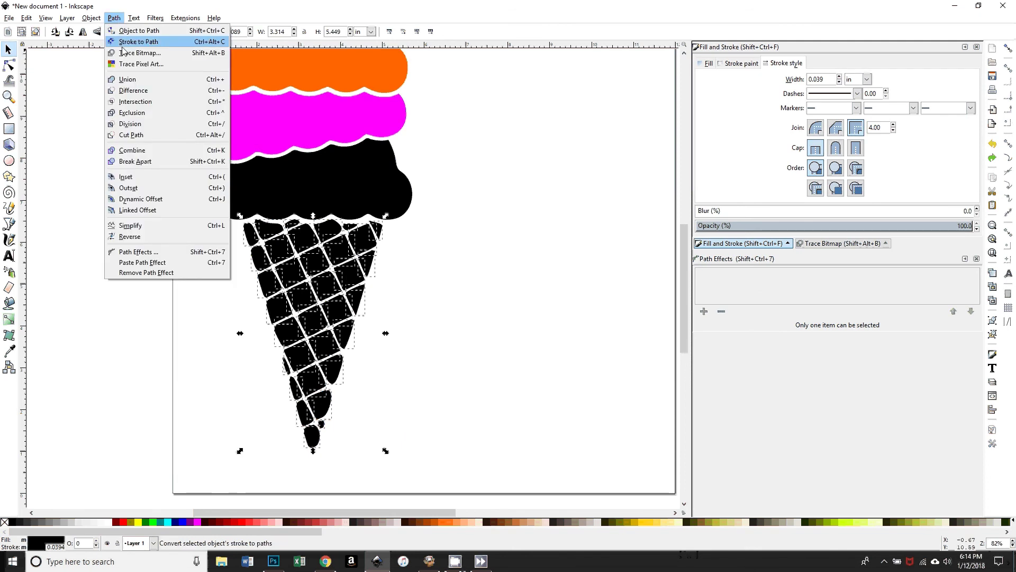
click(131, 83)
drag(306, 266, 542, 258)
Return the cone under the scoops and fill the bottom scoop green.
key(ctrl+z)
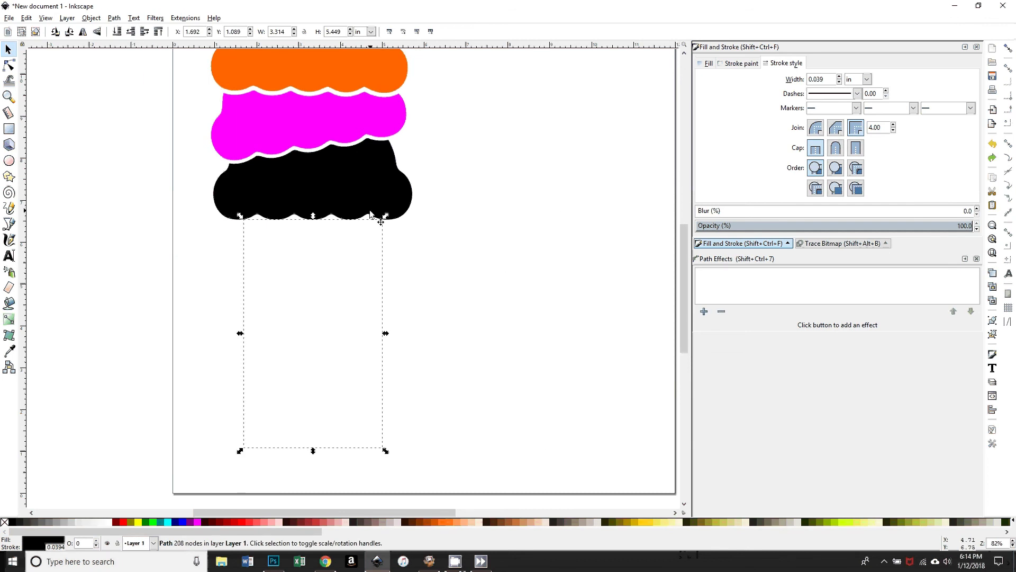
key(plus)
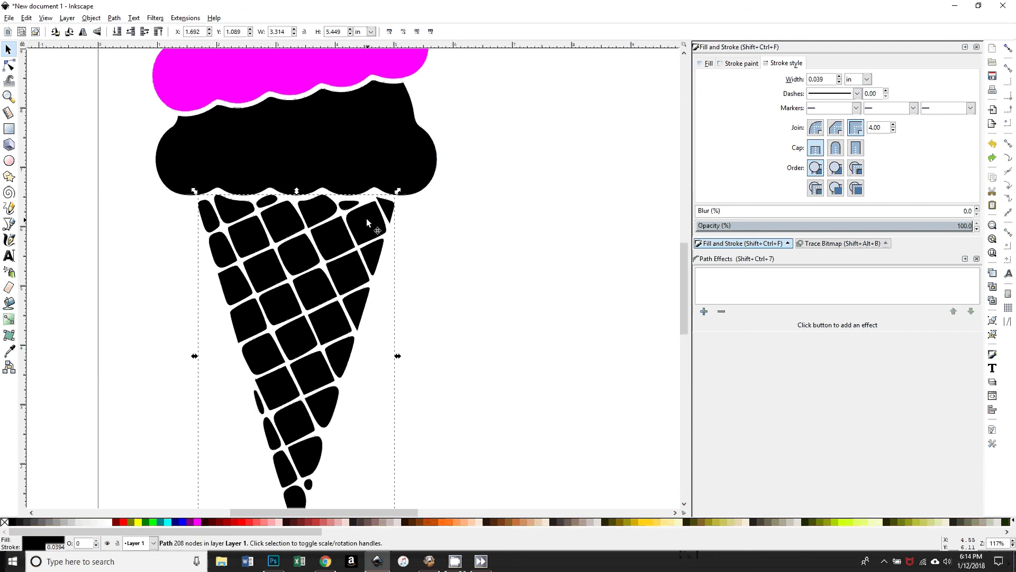
key(minus)
click(347, 182)
drag(331, 191, 556, 190)
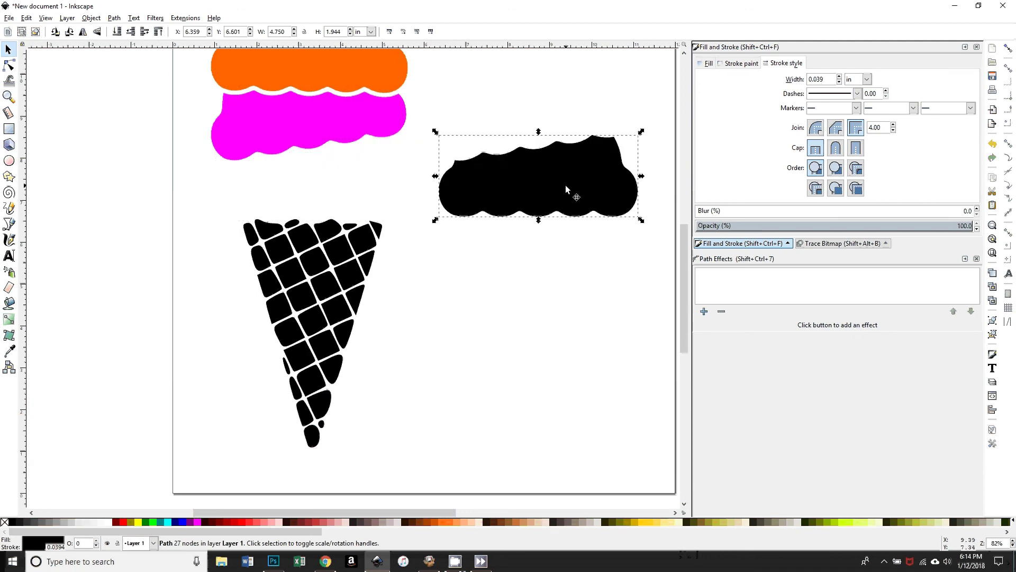
key(ctrl+z)
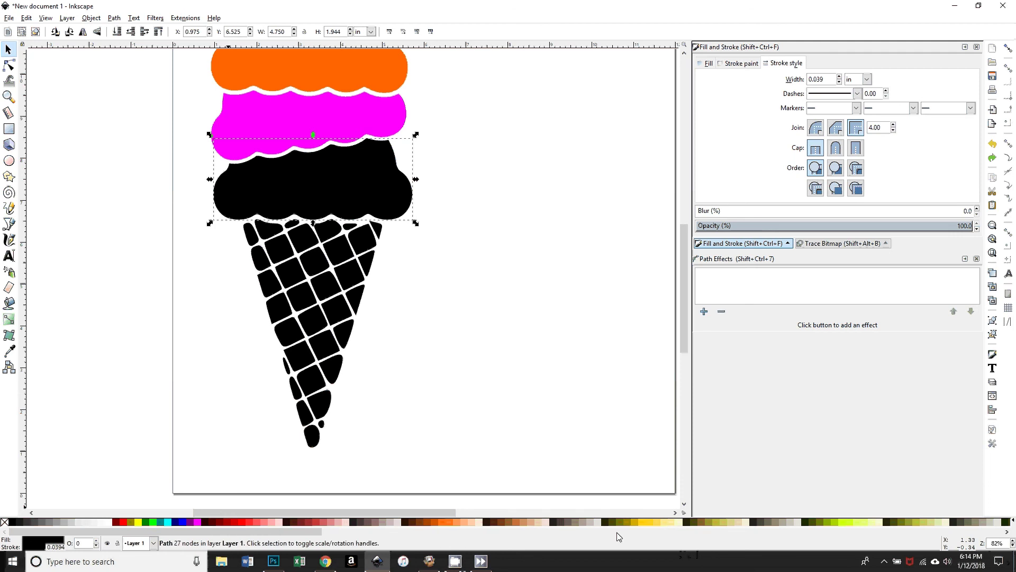
click(838, 524)
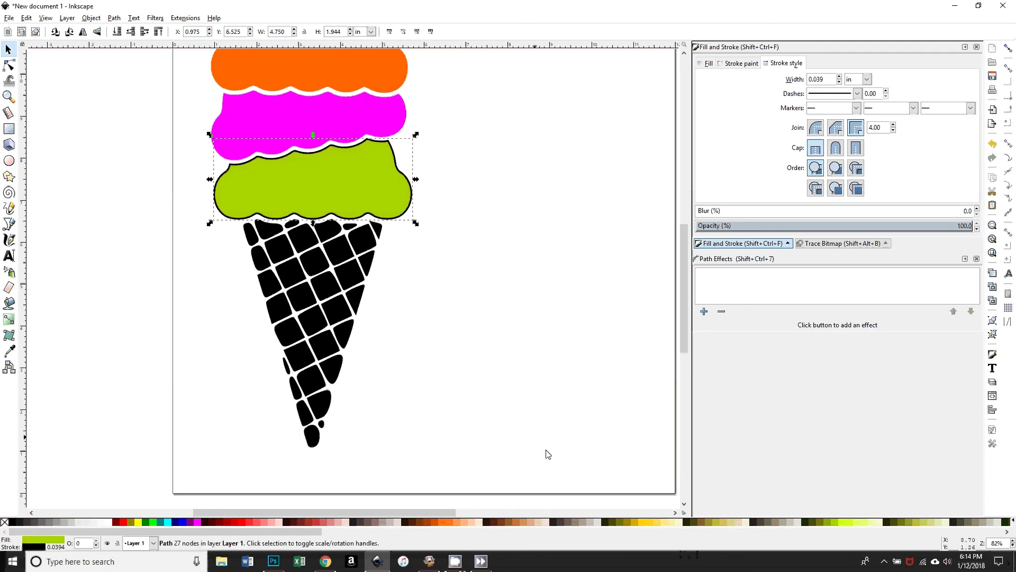
Remove the outlines from the cone and the green scoop, undoing a trial red fill.
click(483, 341)
click(350, 206)
click(313, 269)
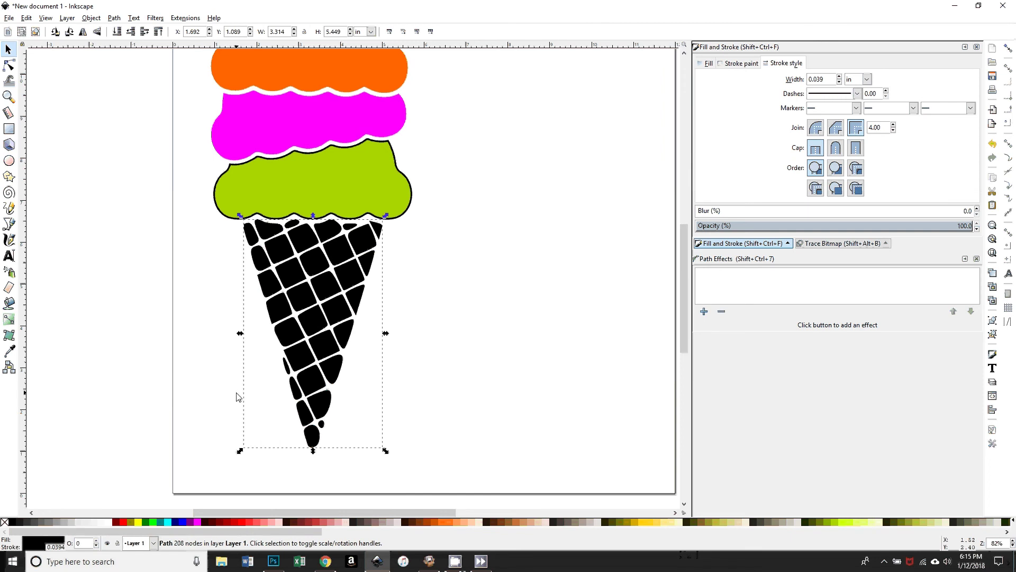
shift+click(4, 523)
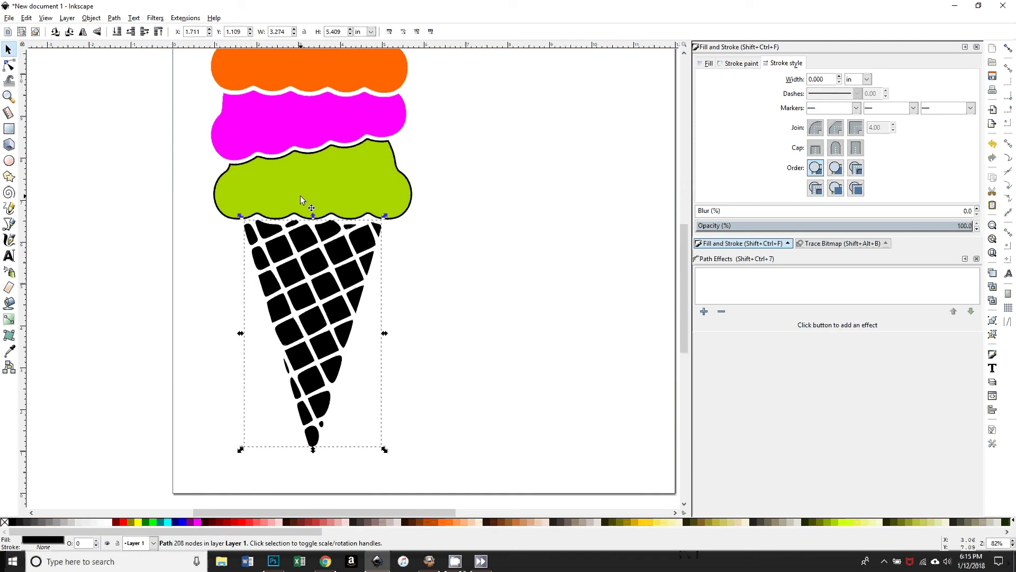
click(337, 186)
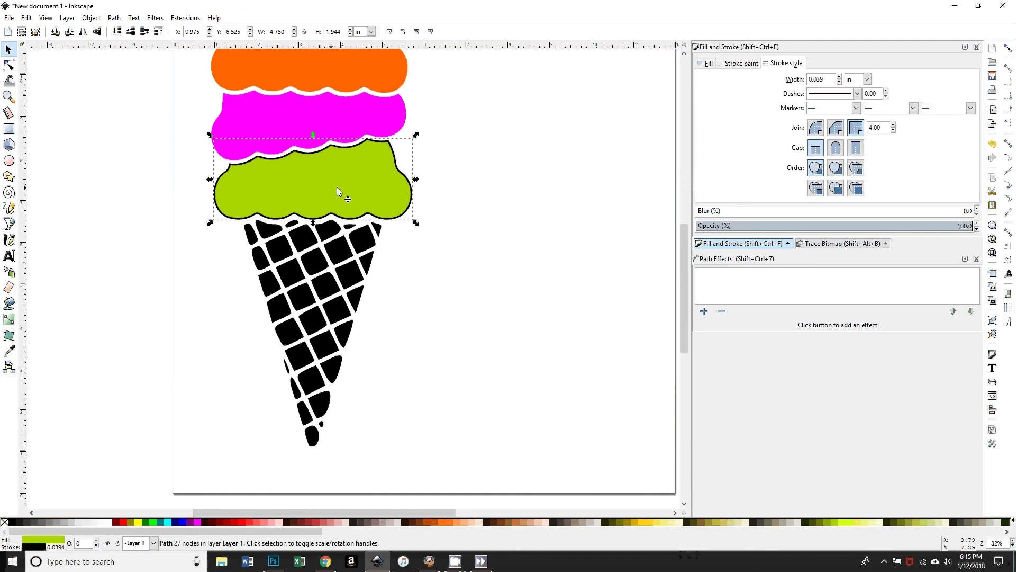
shift+click(5, 523)
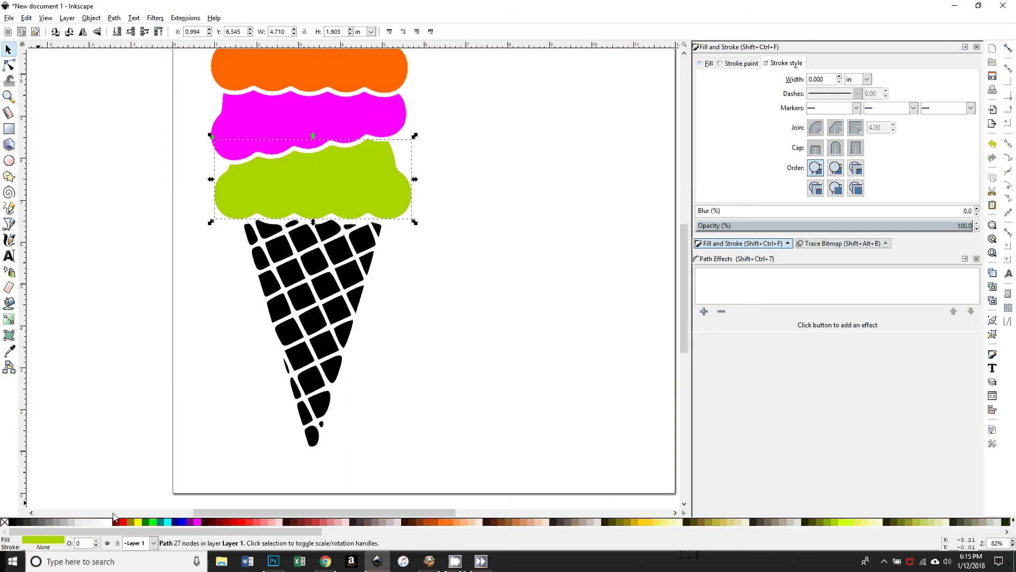
click(241, 523)
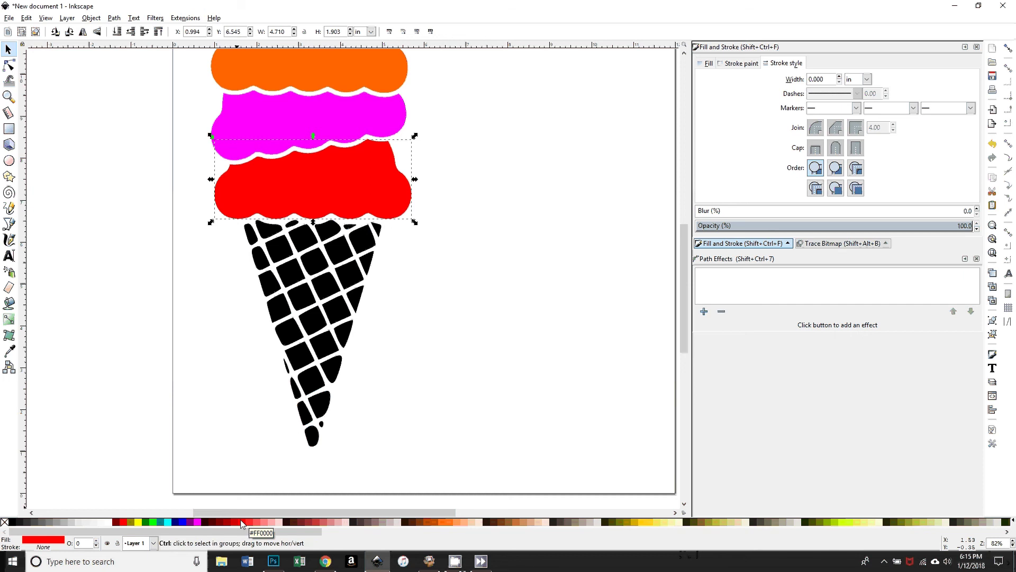
key(ctrl+z)
Fill the cone tan, then change it to the darker brown #A05A2C.
click(472, 386)
scroll(441, 437, up, 3)
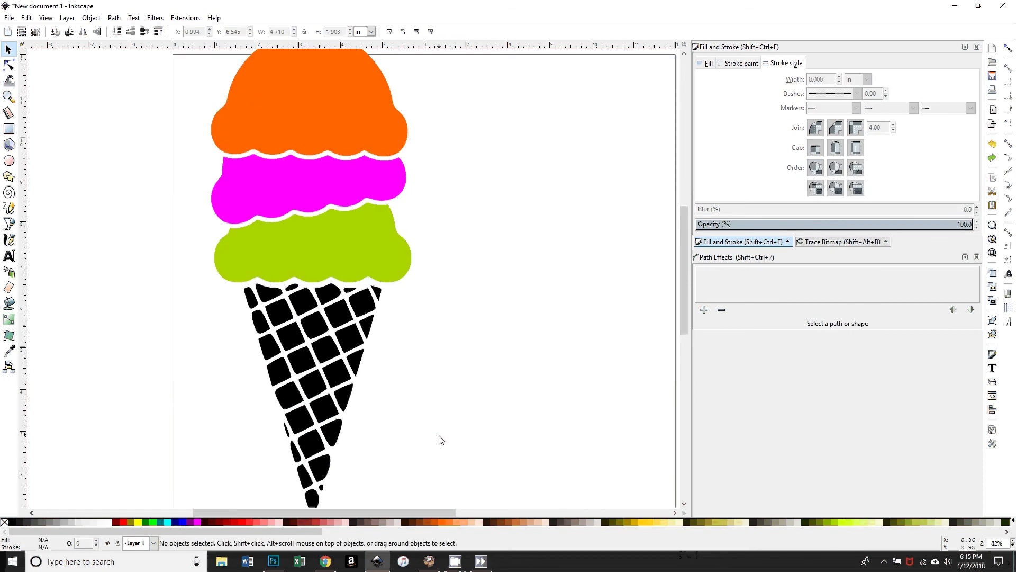
click(345, 332)
scroll(344, 332, down, 1)
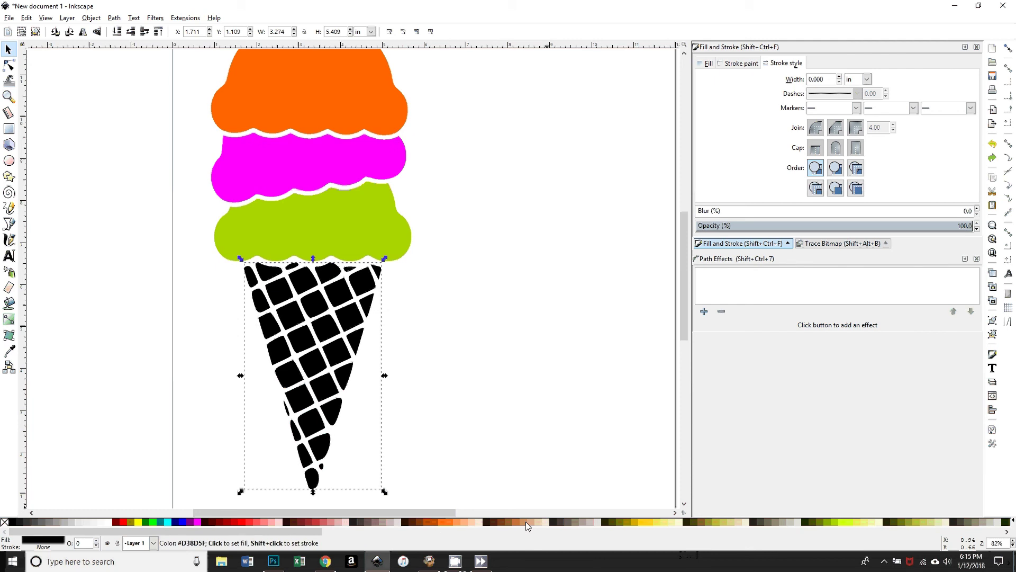
click(526, 522)
click(529, 445)
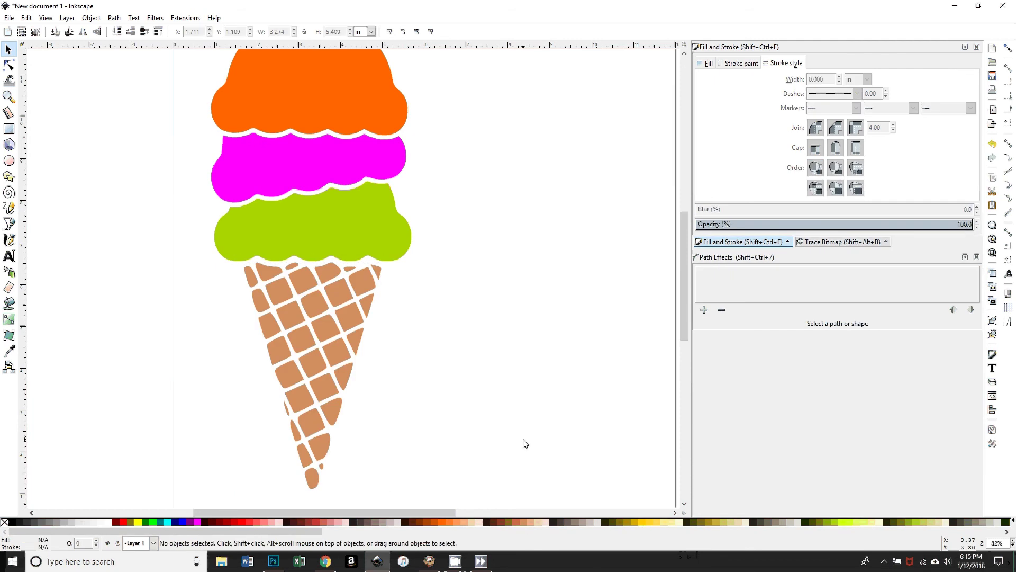
key(minus)
key(Tab)
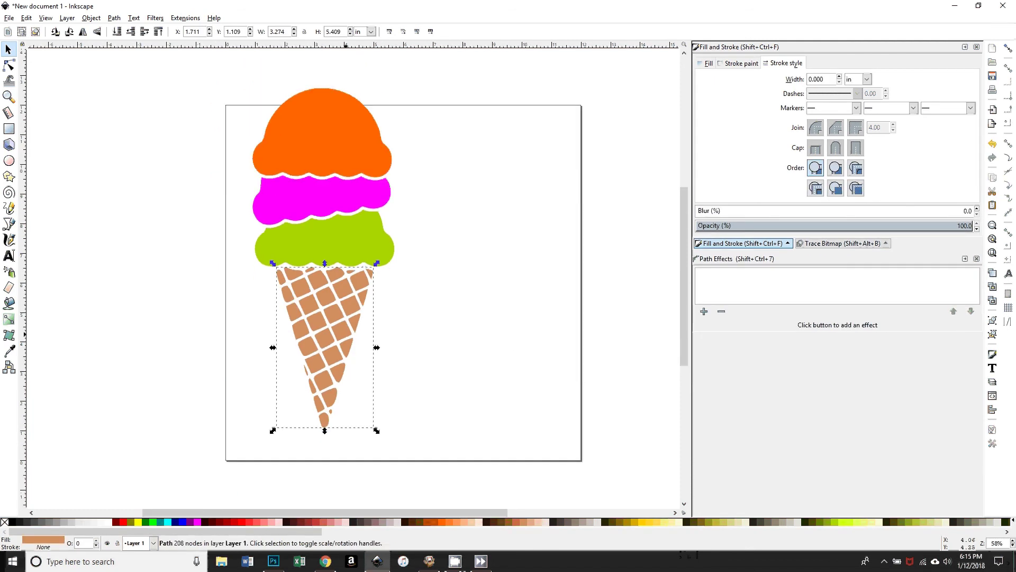
click(512, 524)
click(542, 458)
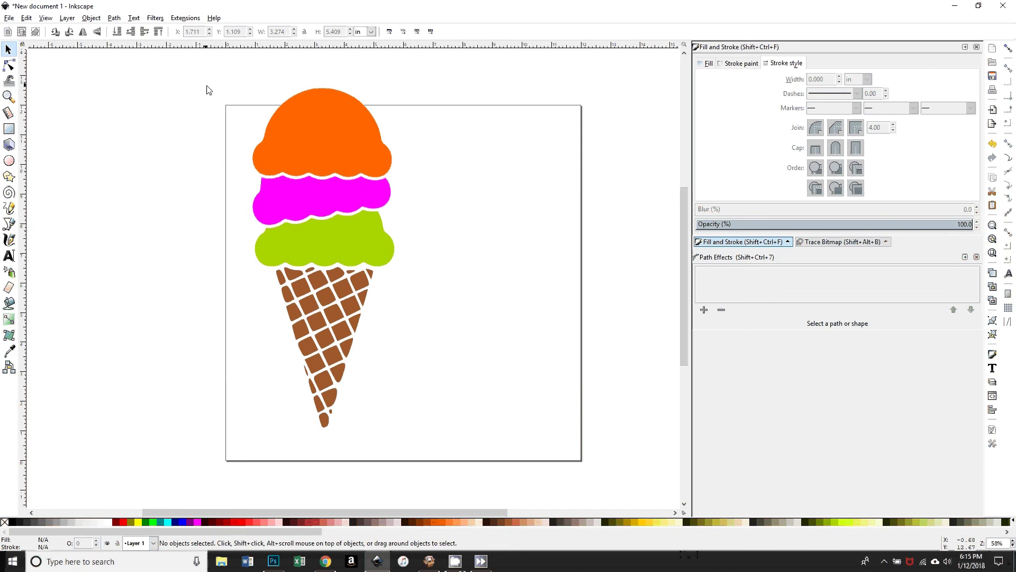
Union all four ice cream shapes into a black silhouette and outset it to 5.091 × 11.752 in.
drag(212, 73, 476, 470)
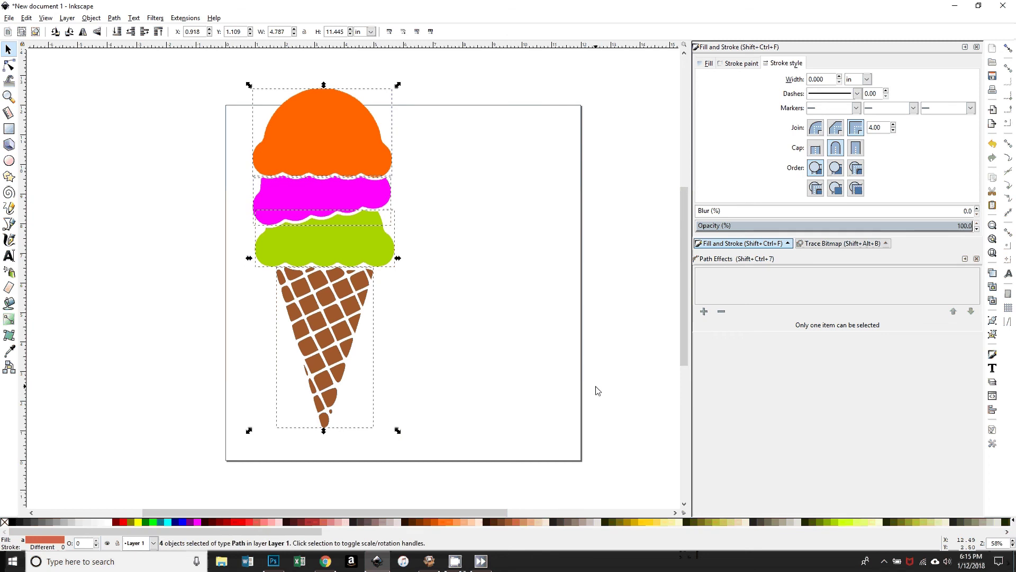
click(114, 18)
click(123, 82)
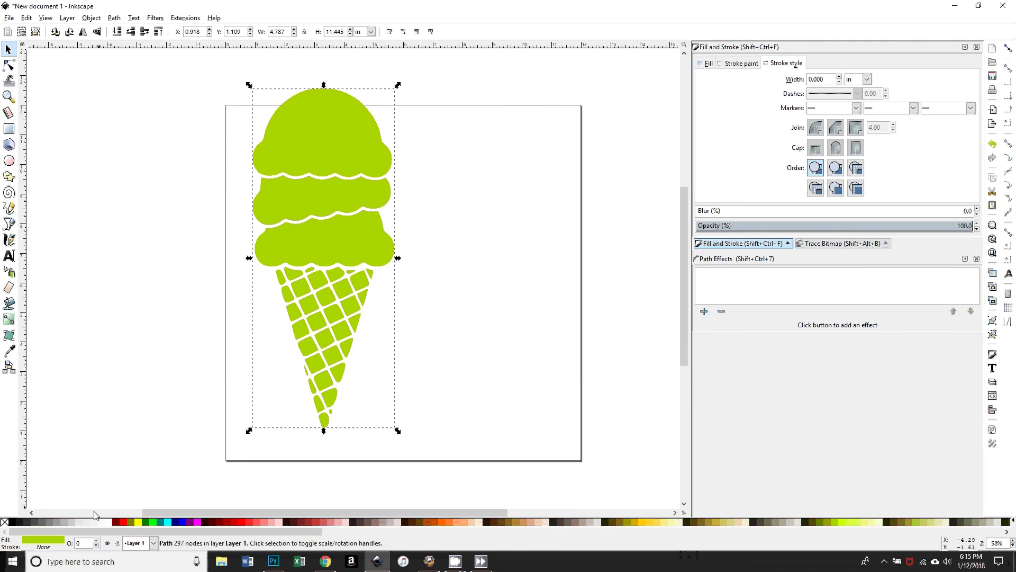
click(12, 523)
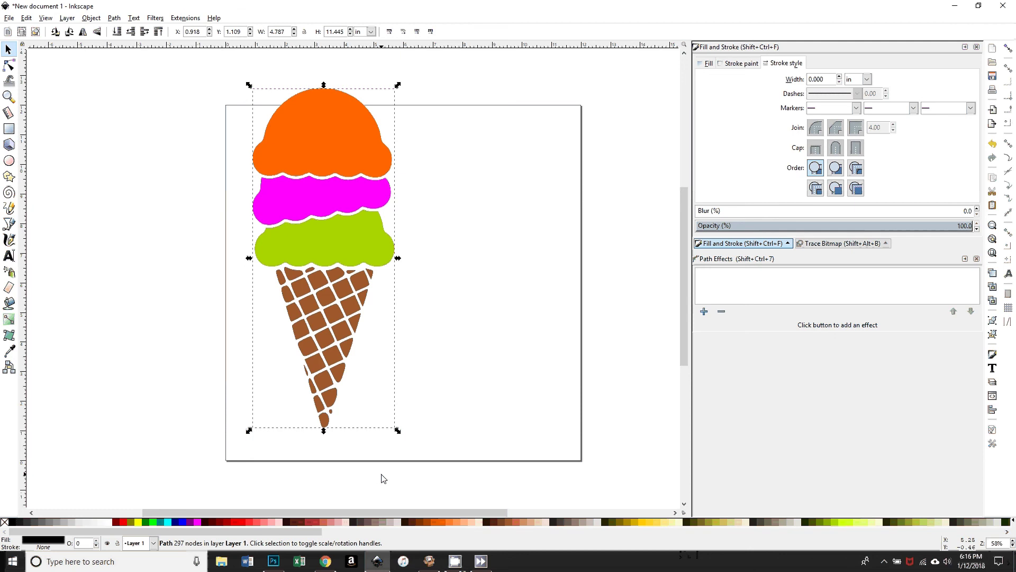
key(ctrl)
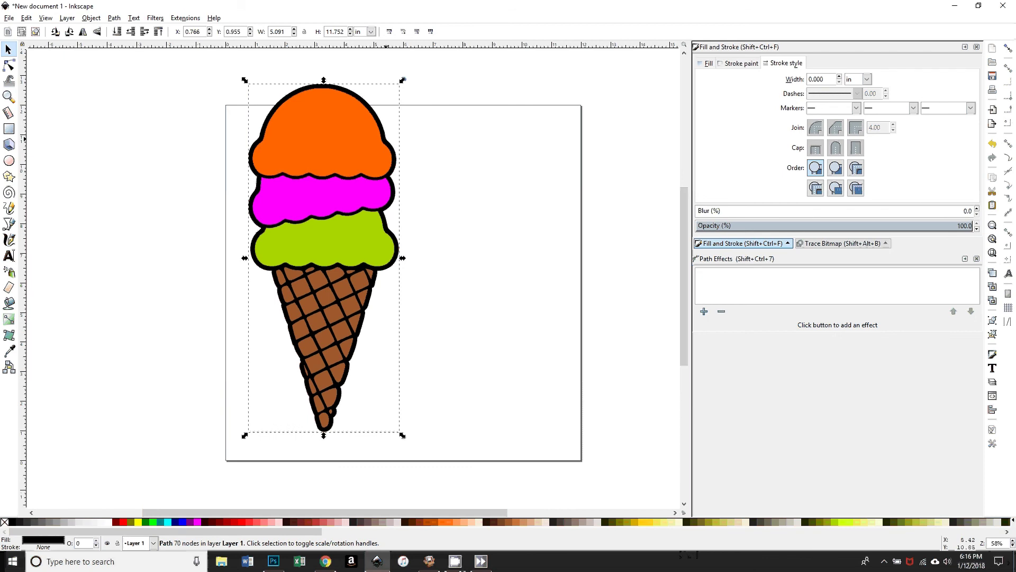
Move the black silhouette aside and delete its stray interior nodes, leaving a 65-node path.
drag(388, 149, 581, 160)
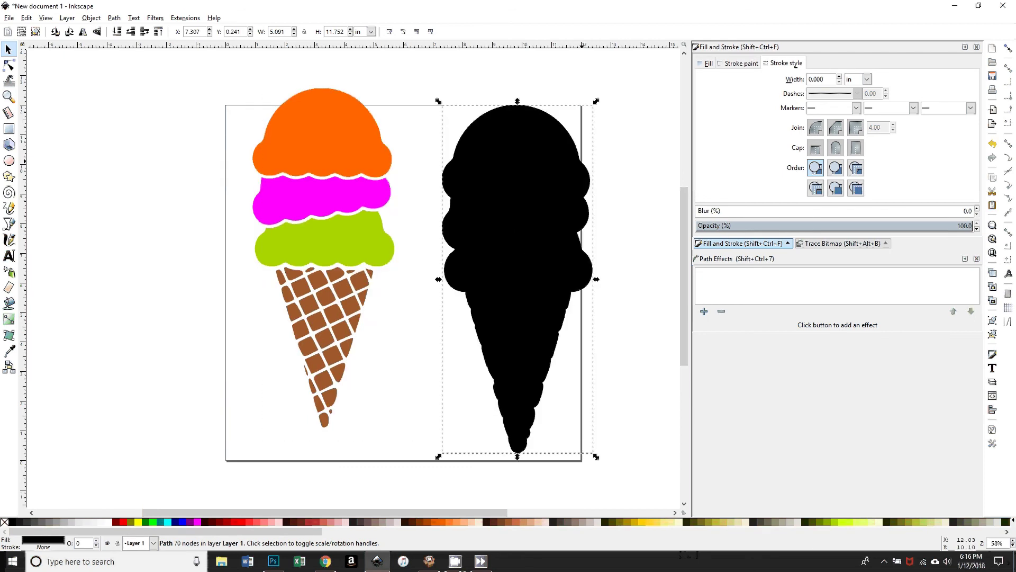
key(n)
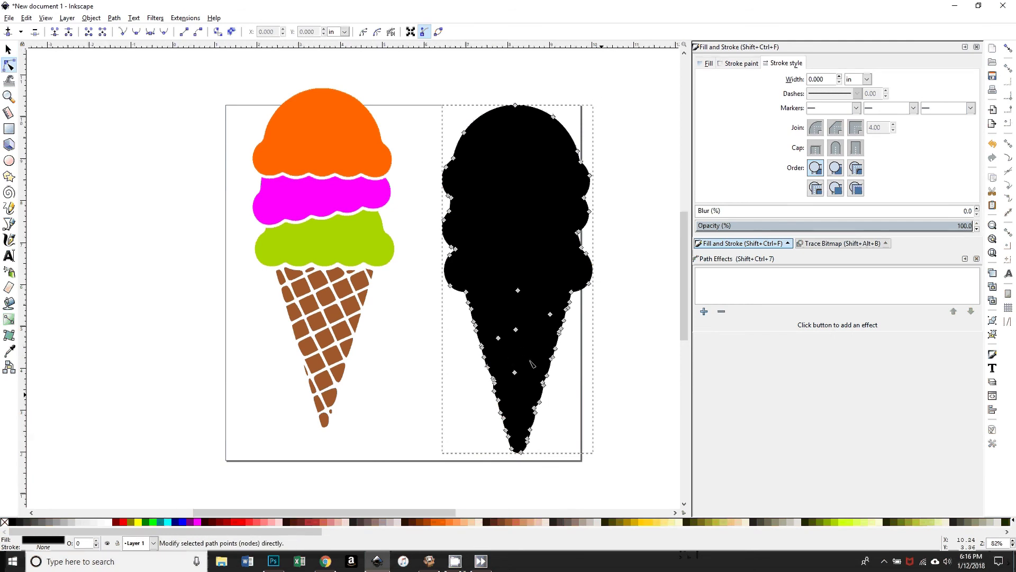
scroll(569, 413, up, 2)
scroll(511, 386, up, 1)
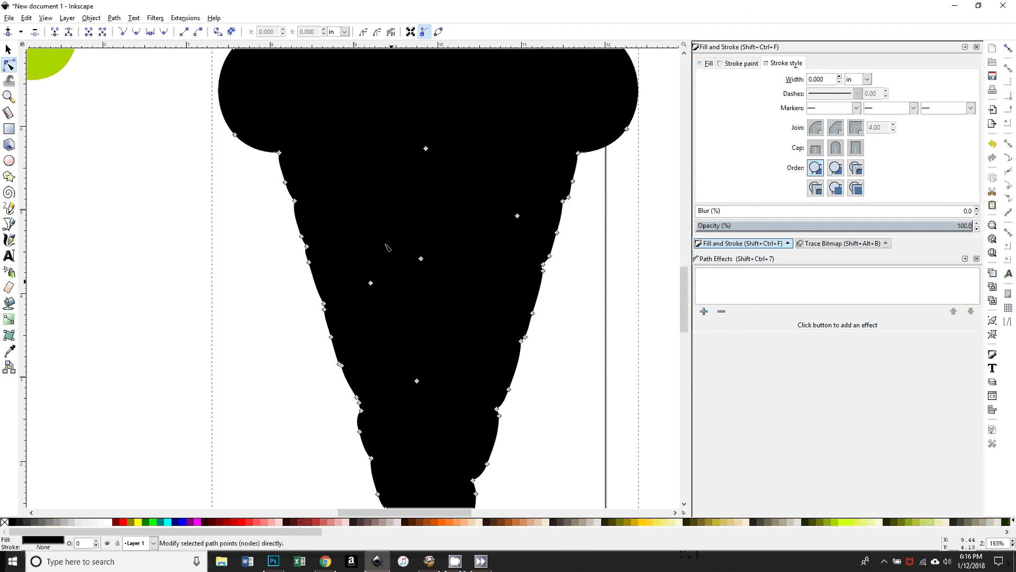
mouse_move(181, 352)
mouse_down()
mouse_move(503, 340)
mouse_move(190, 334)
mouse_up()
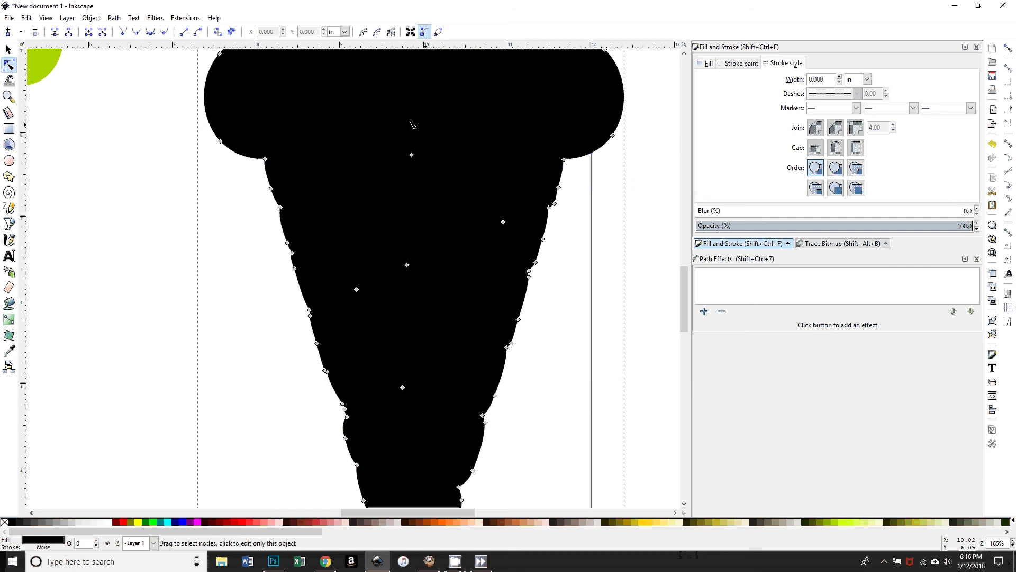
drag(354, 108, 473, 409)
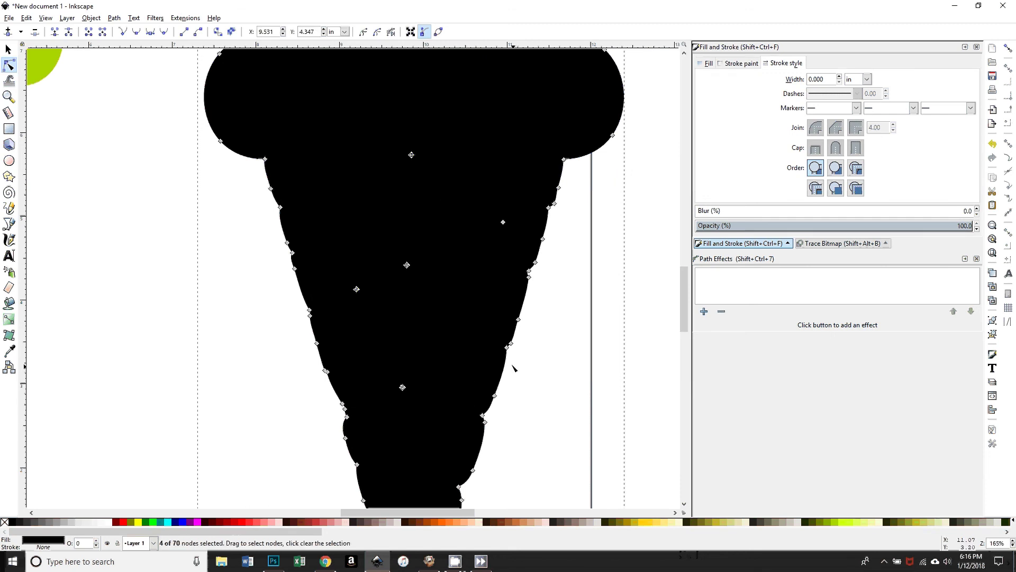
click(515, 366)
drag(455, 178, 515, 238)
key(Delete)
Drag the silhouette back behind the coloured ice cream.
key(minus)
key(minus)
key(minus)
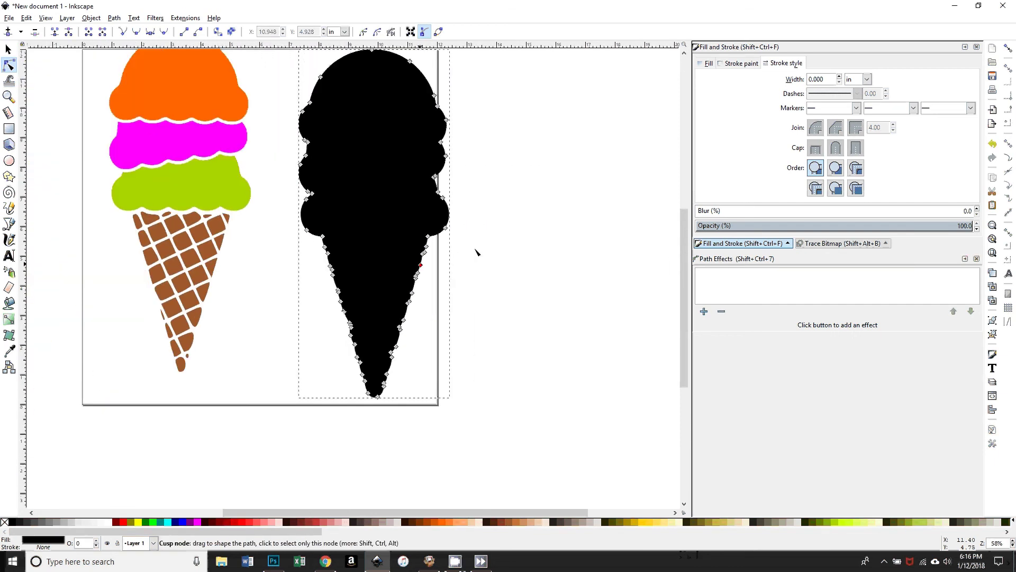
click(9, 50)
drag(360, 192, 169, 179)
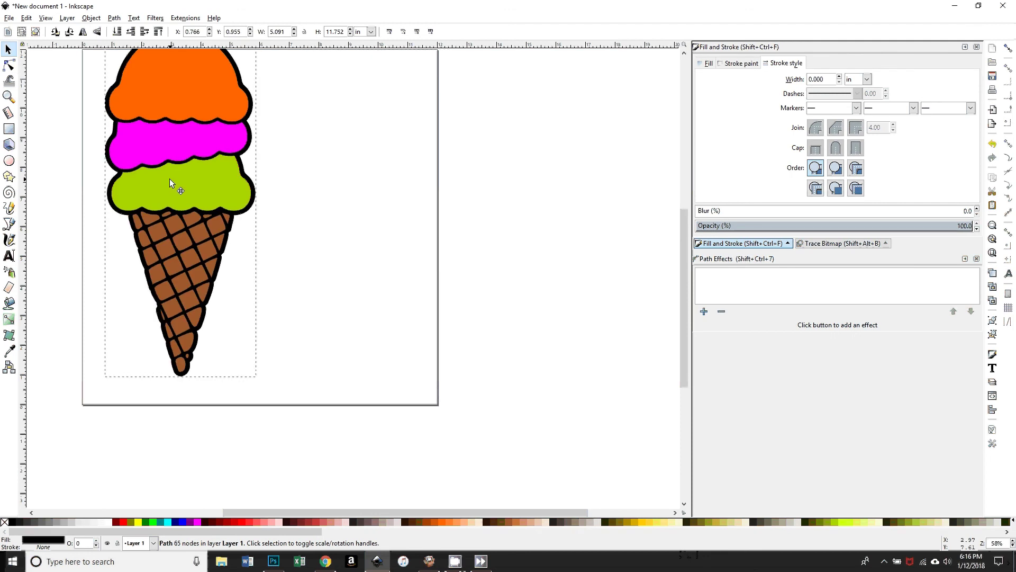
scroll(324, 349, up, 2)
scroll(325, 349, left, 4)
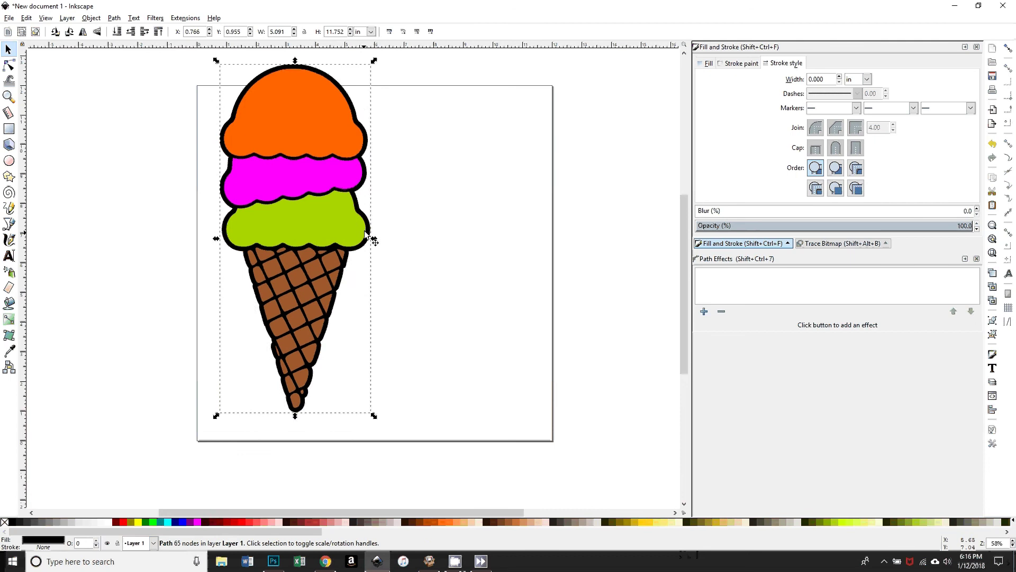
mouse_move(365, 232)
mouse_down()
mouse_move(655, 244)
mouse_move(371, 230)
mouse_up()
click(415, 342)
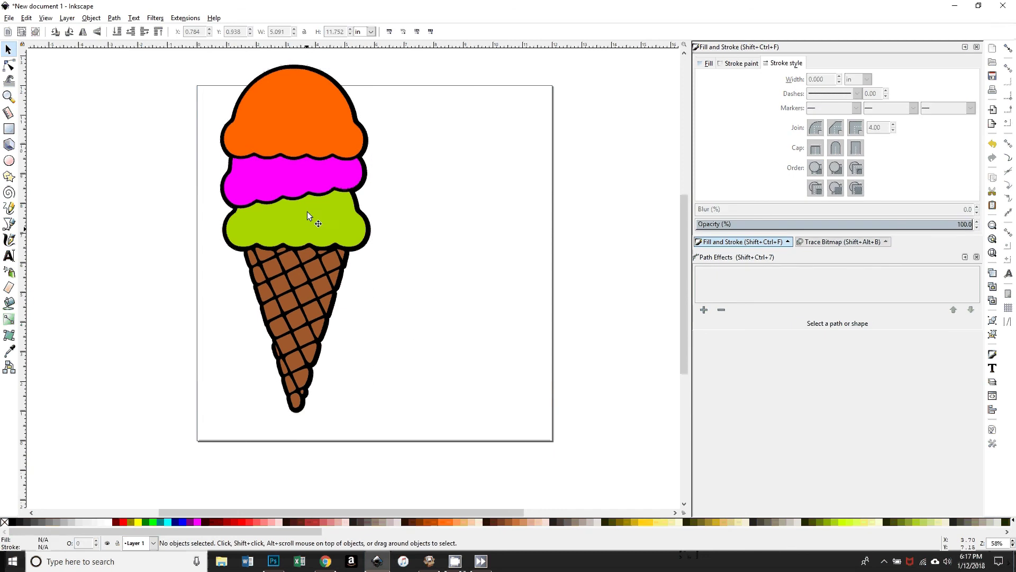
drag(308, 212, 576, 232)
key(ctrl+z)
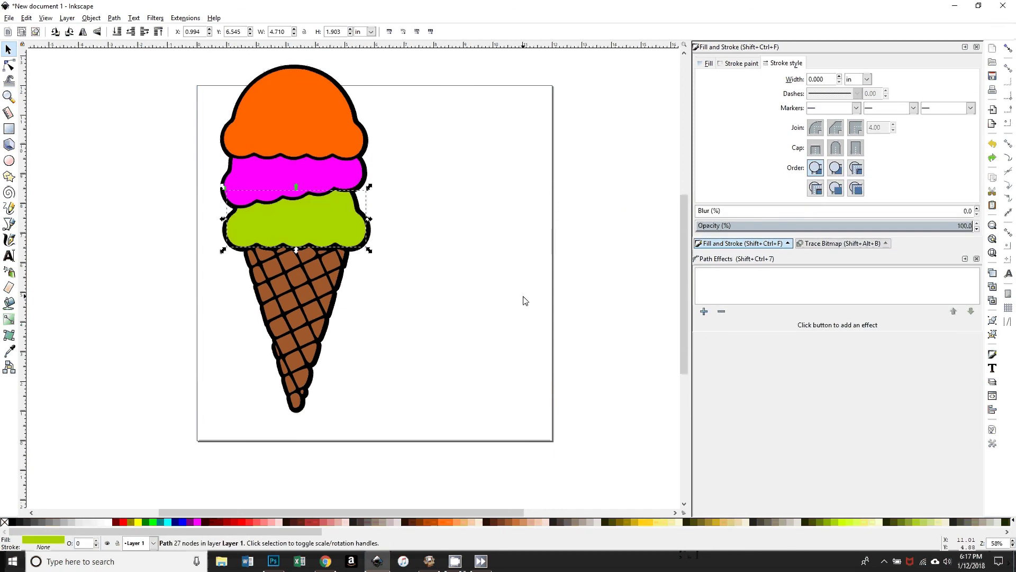
click(524, 301)
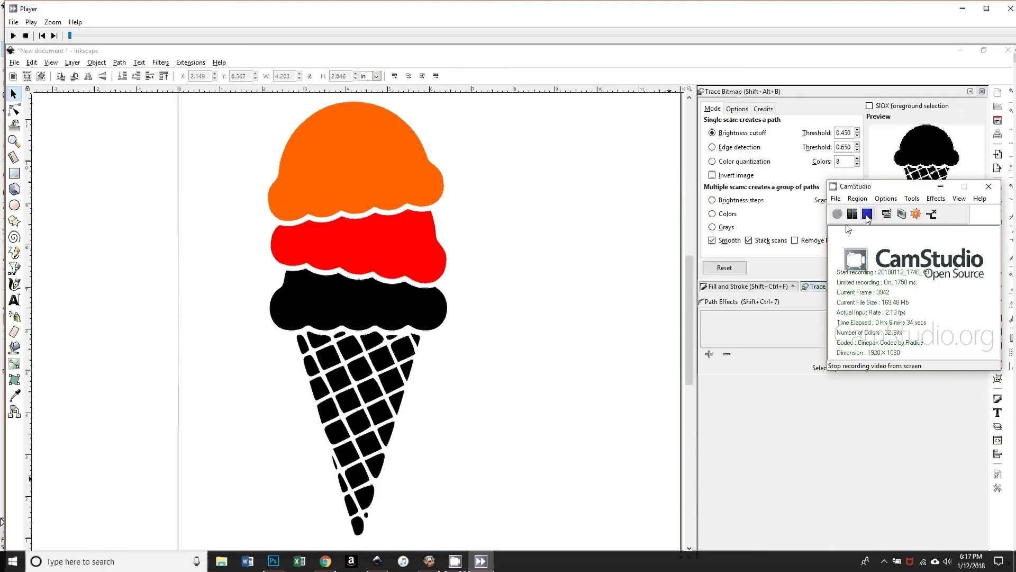